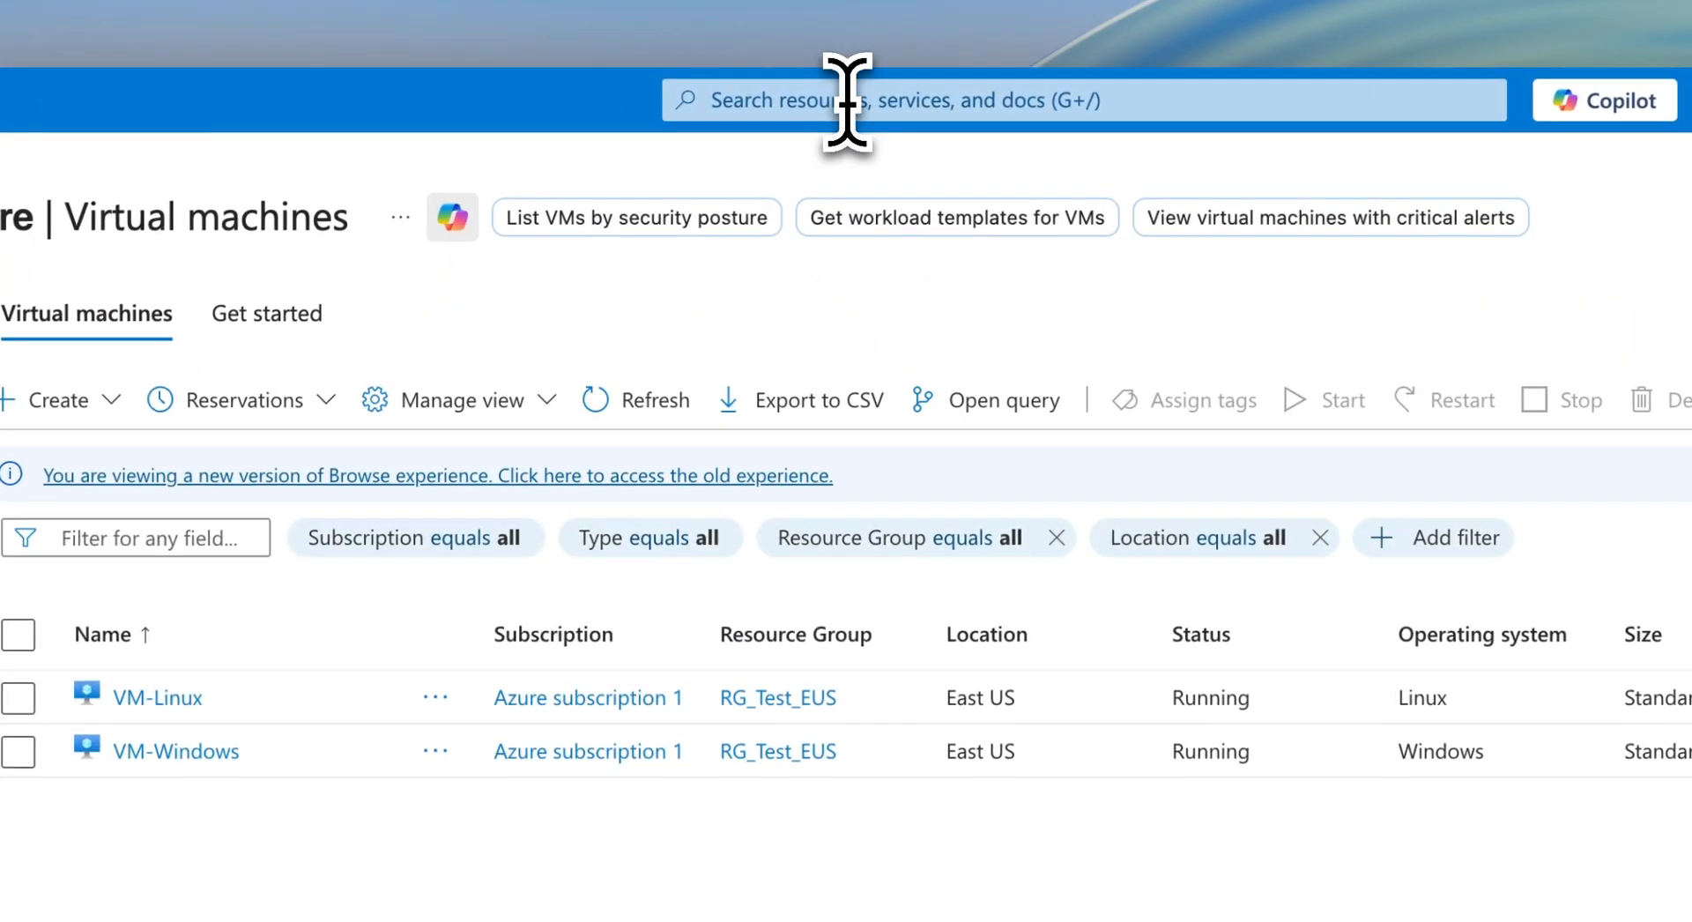
# - Search the portal for 'bastion' and open the Bastions service list
pyautogui.click(728, 84)
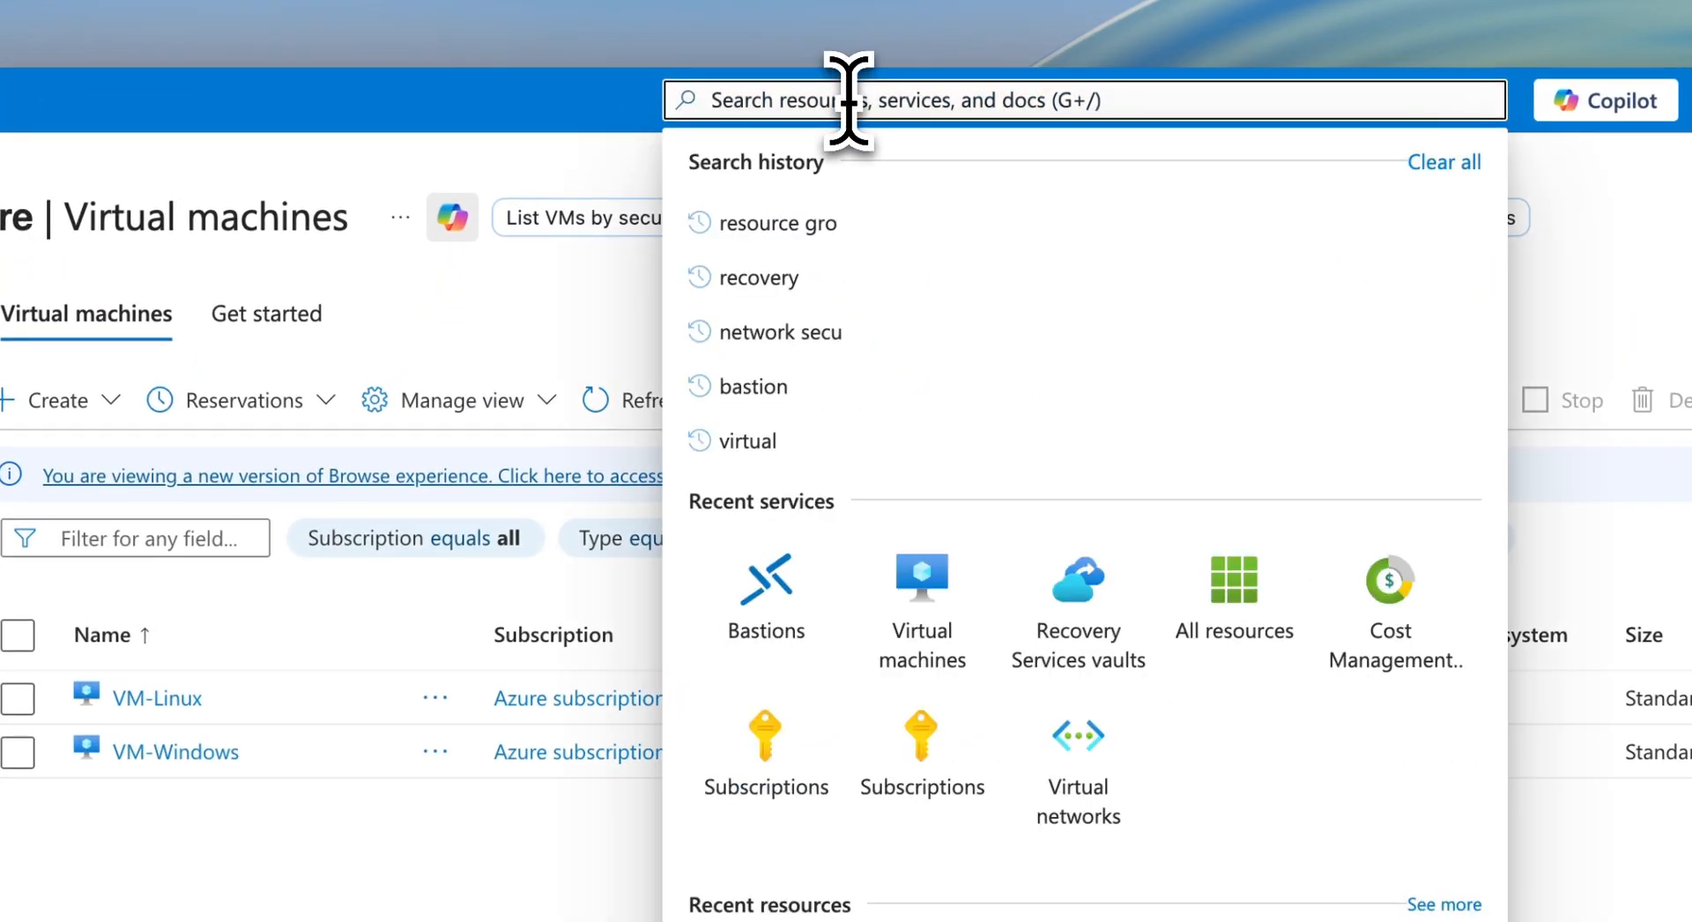
pyautogui.write('bastion')
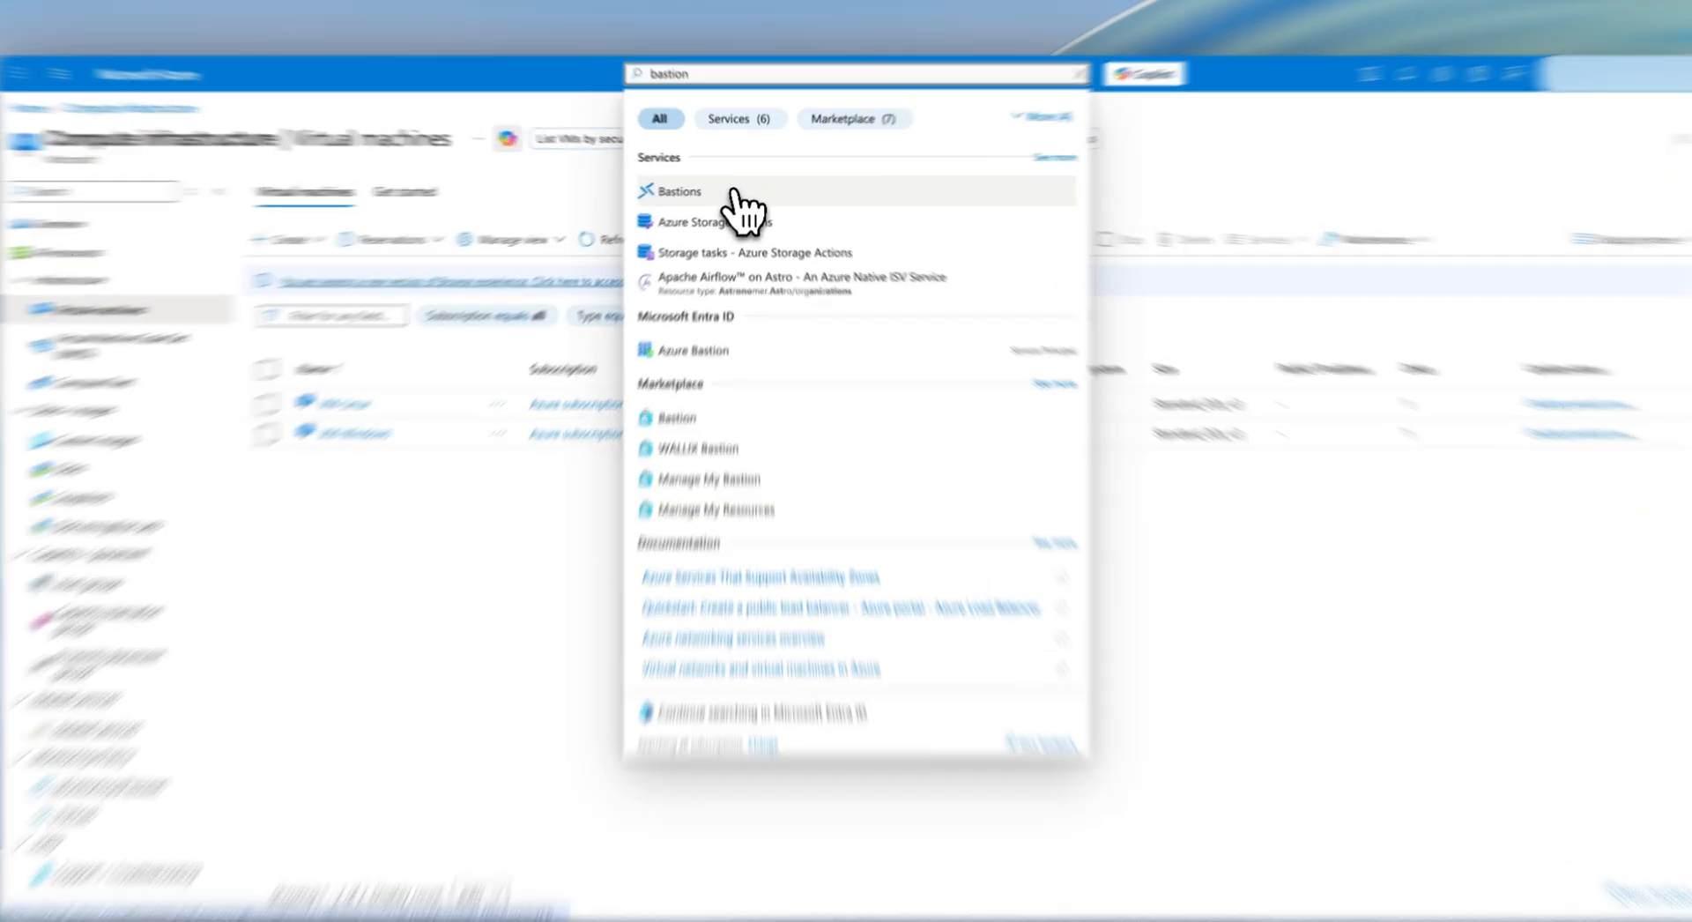
pyautogui.click(734, 190)
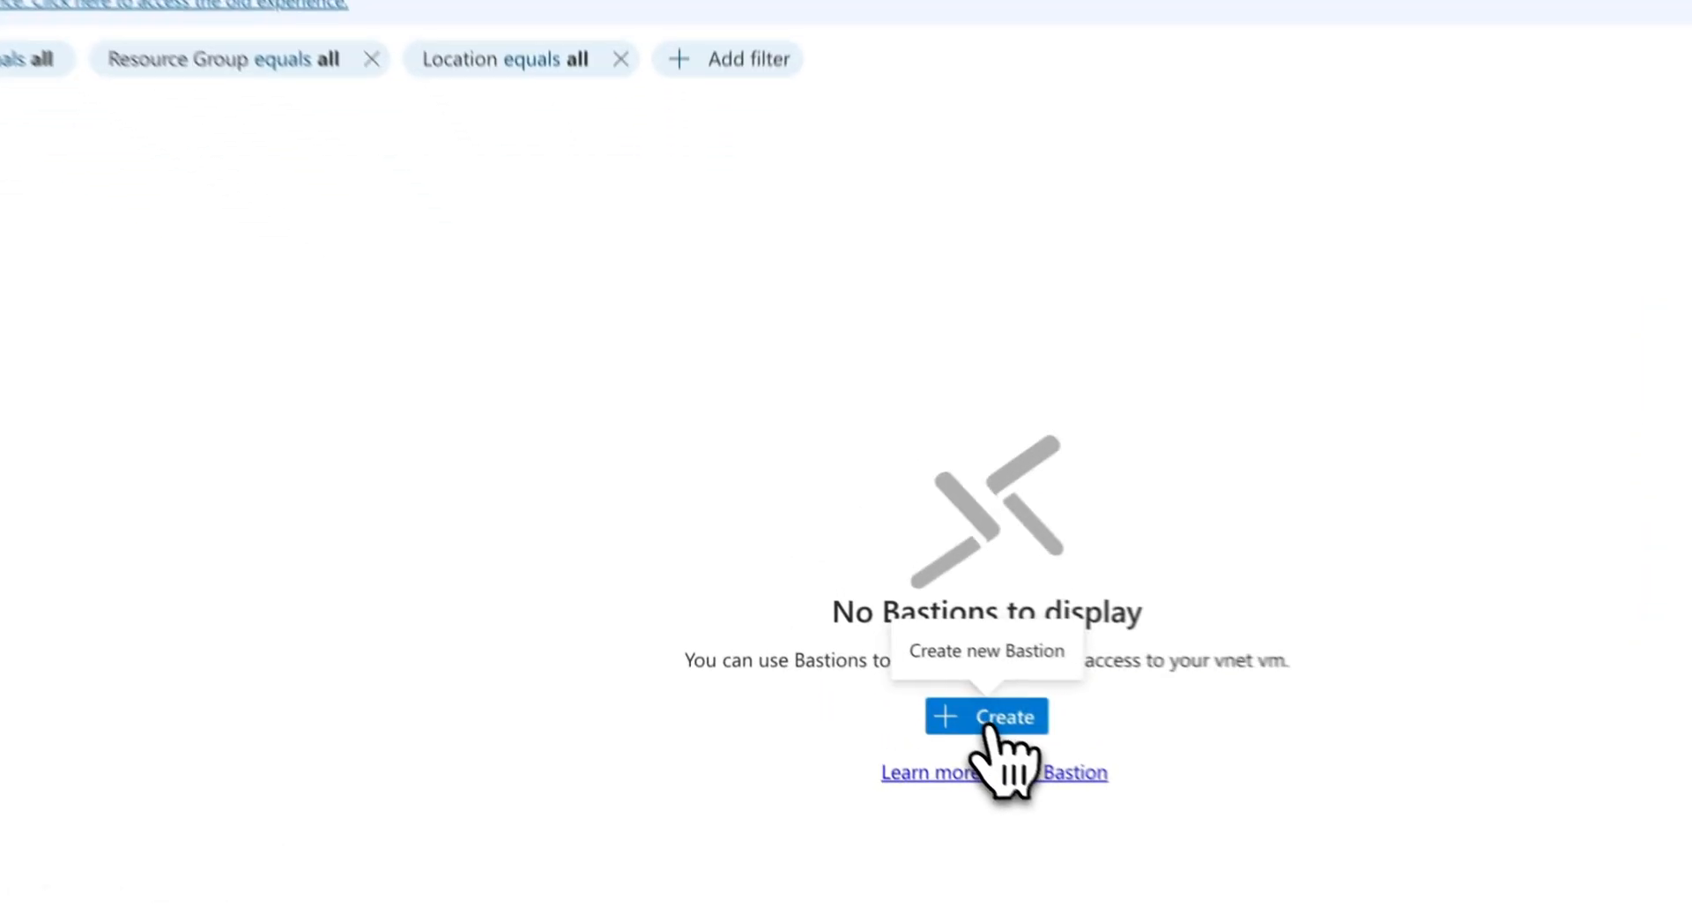
# - Start creating a bastion in resource group RG_Test_EUS and enter the name 'bastion'
pyautogui.click(845, 615)
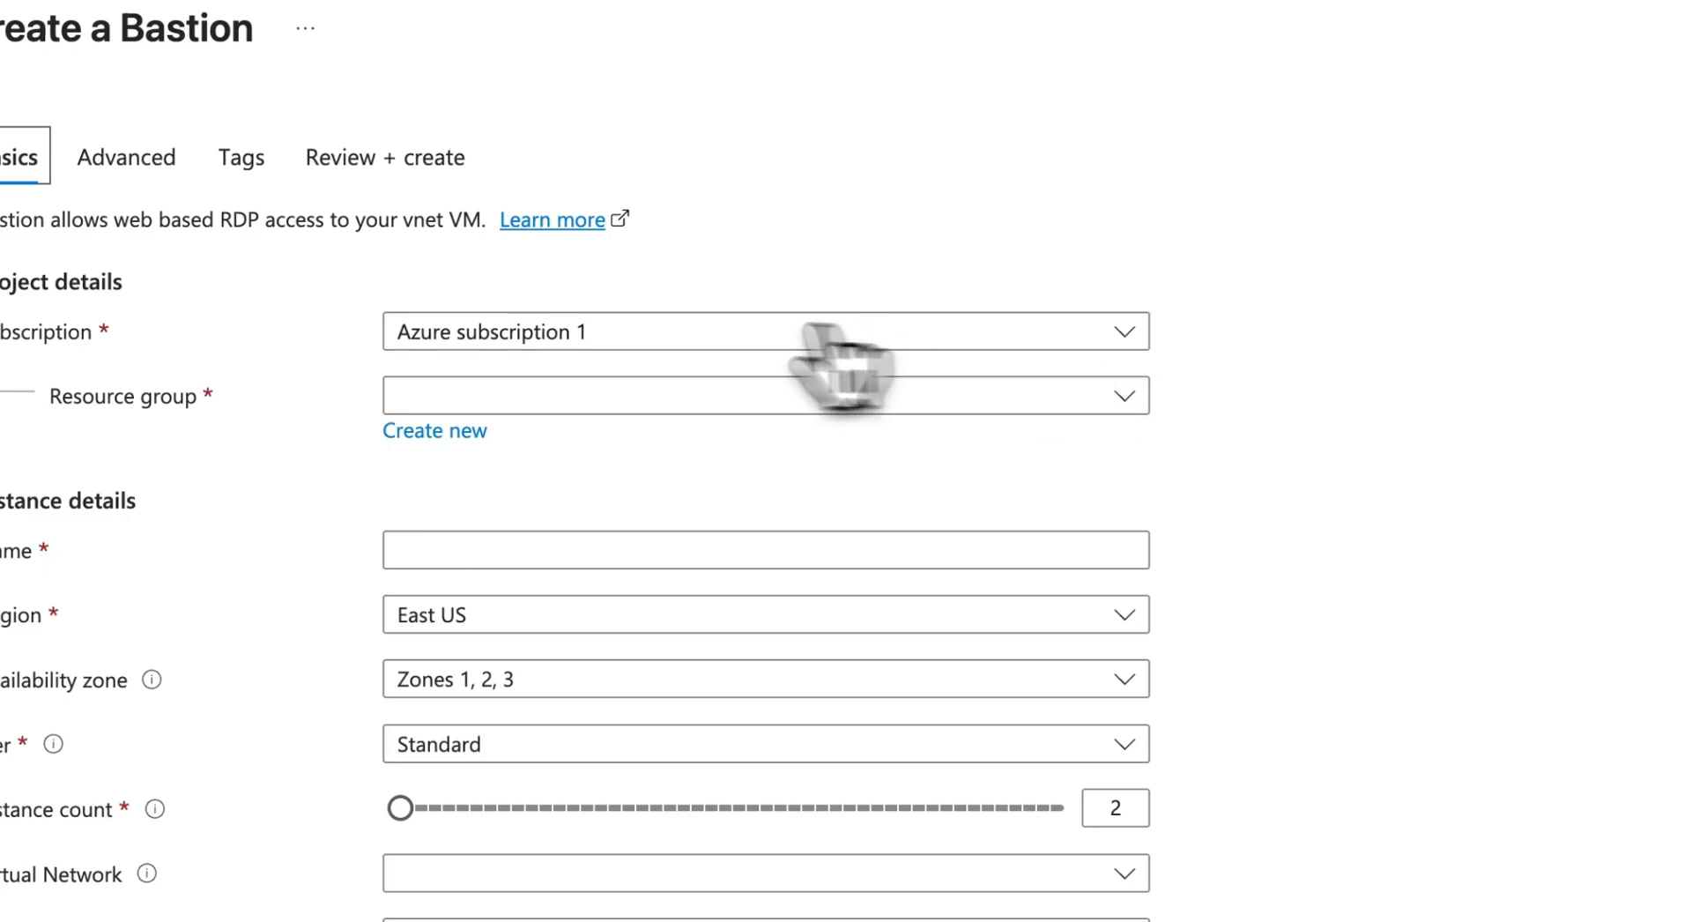
pyautogui.click(933, 401)
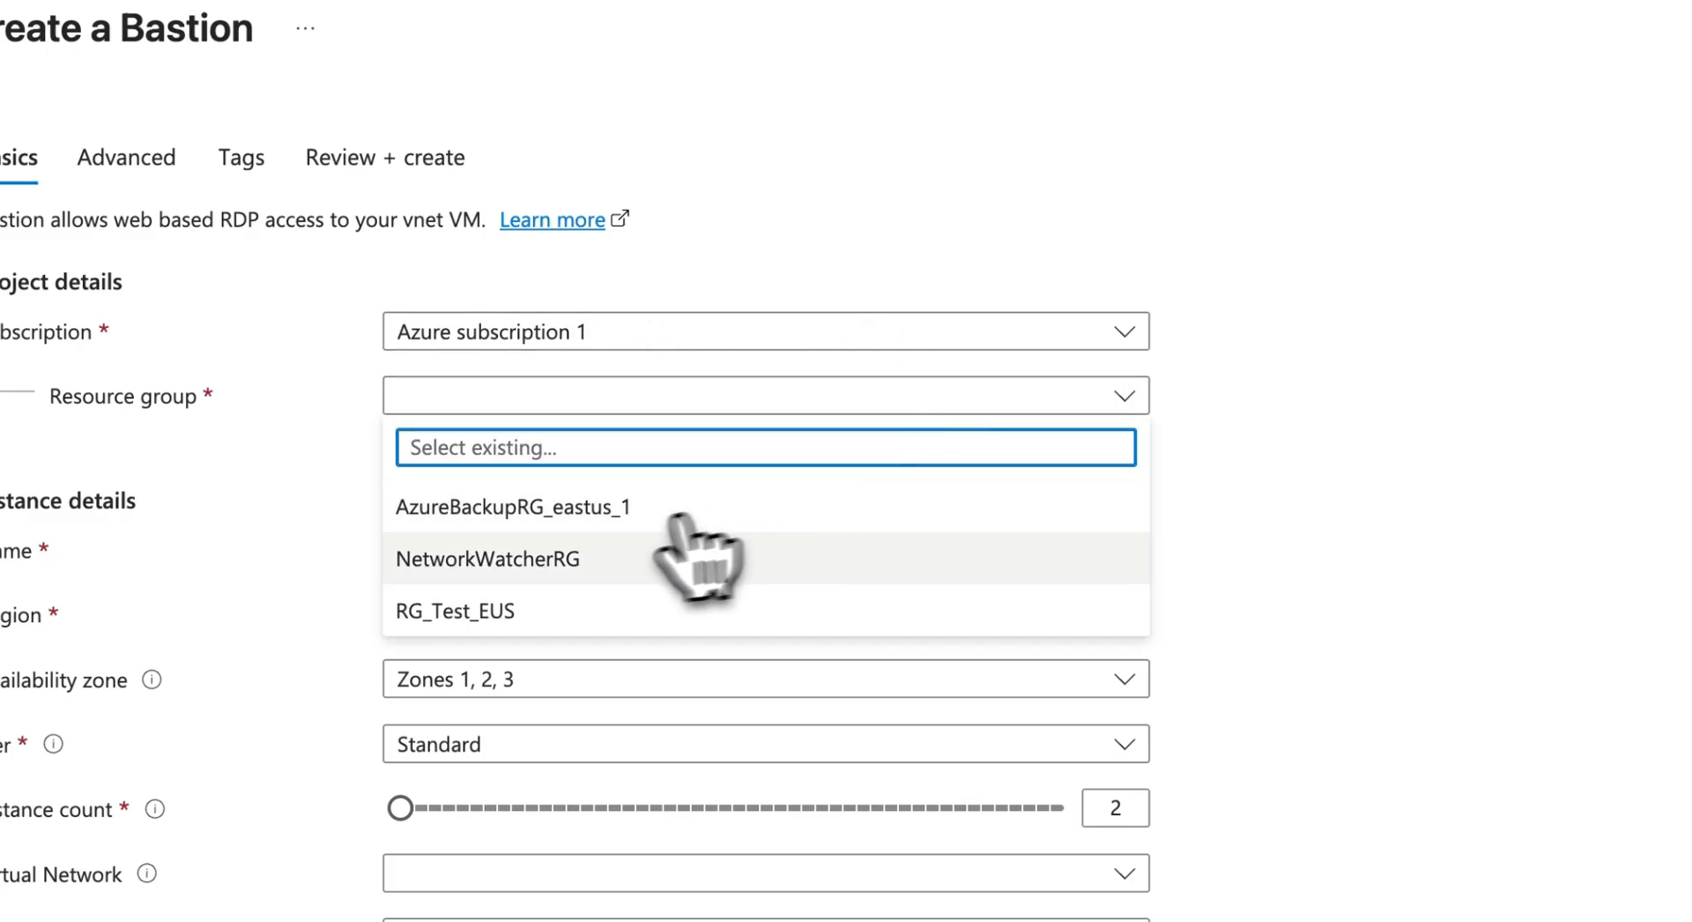
pyautogui.click(678, 611)
pyautogui.click(564, 551)
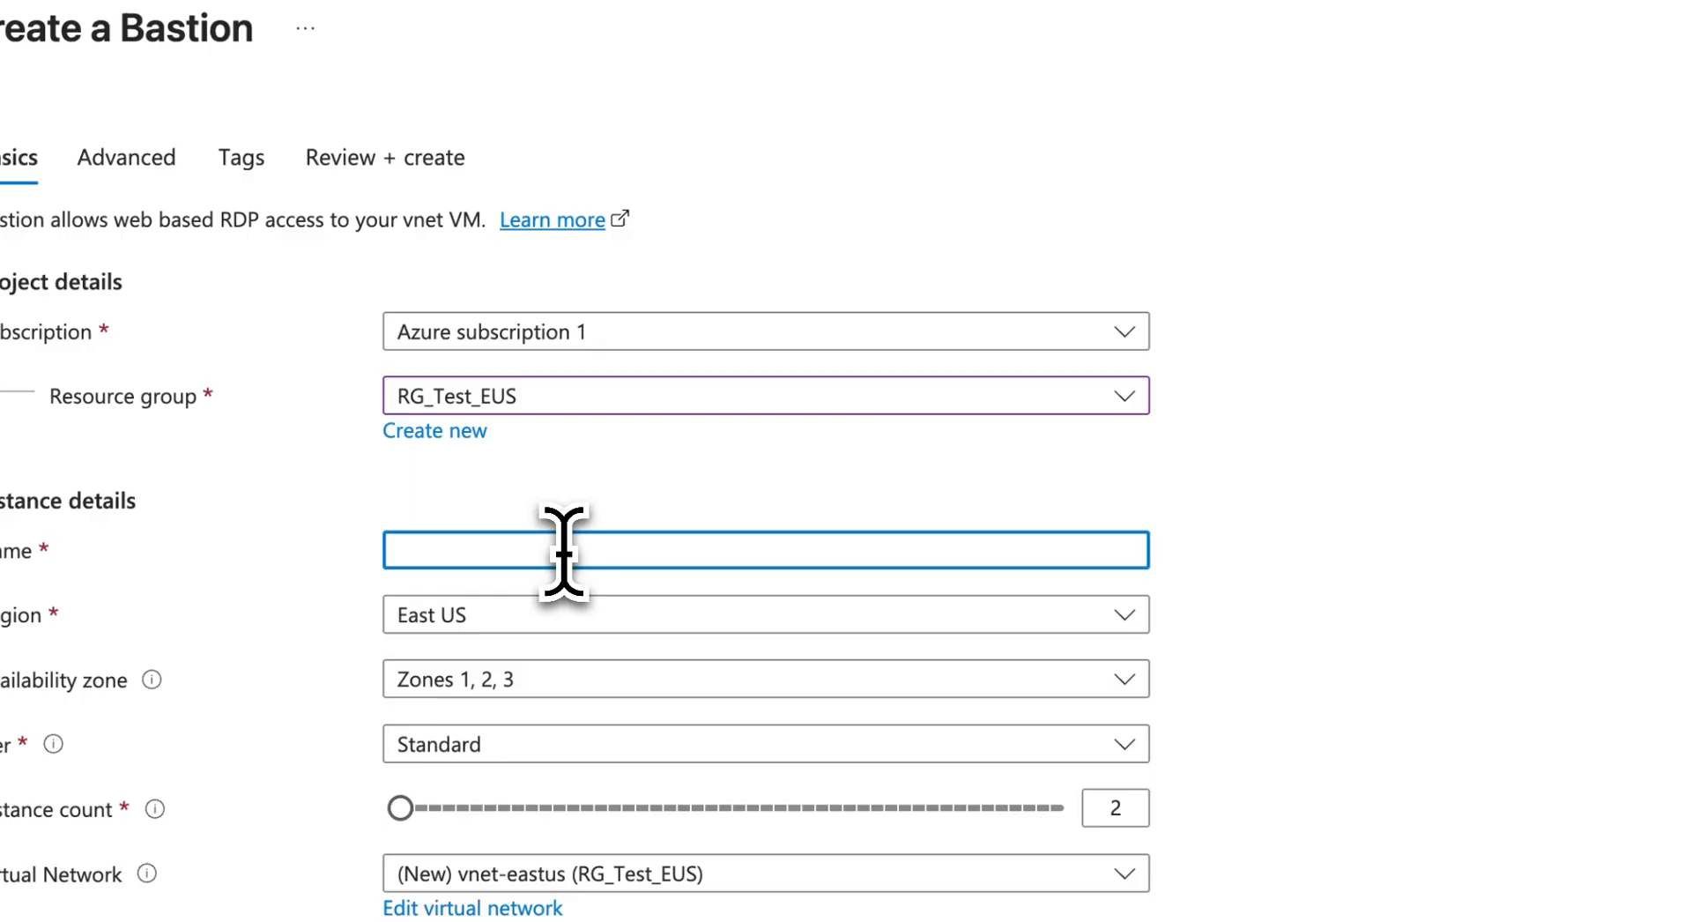
pyautogui.write('bastion')
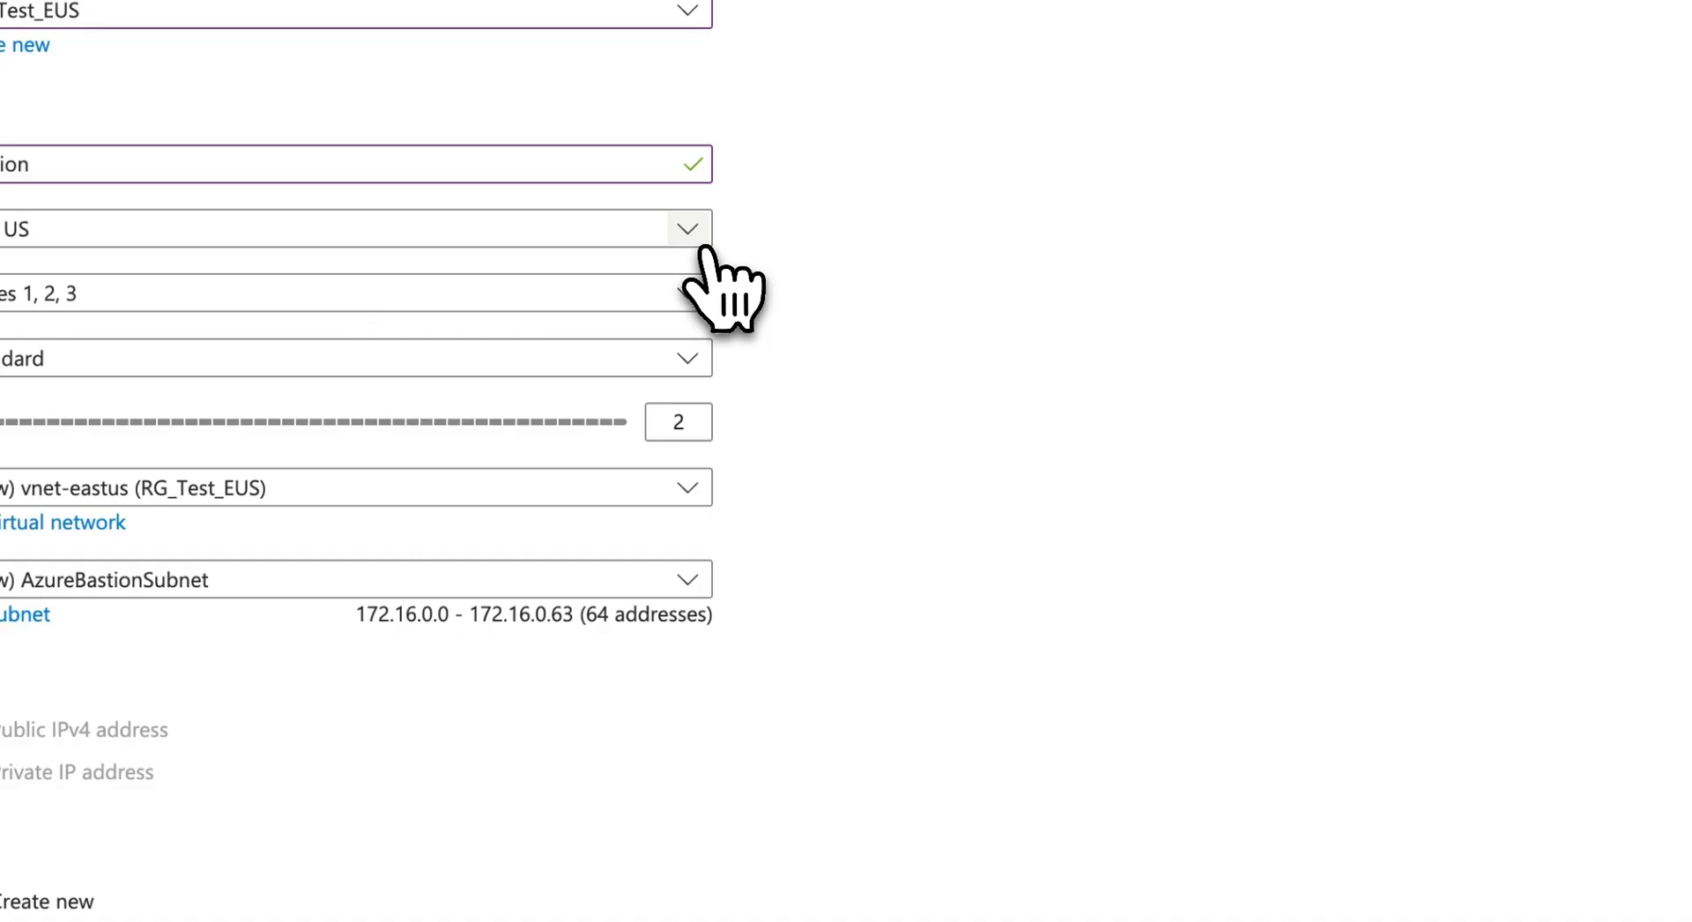
# - Keep the region as East US and set the availability zone to None
pyautogui.click(666, 436)
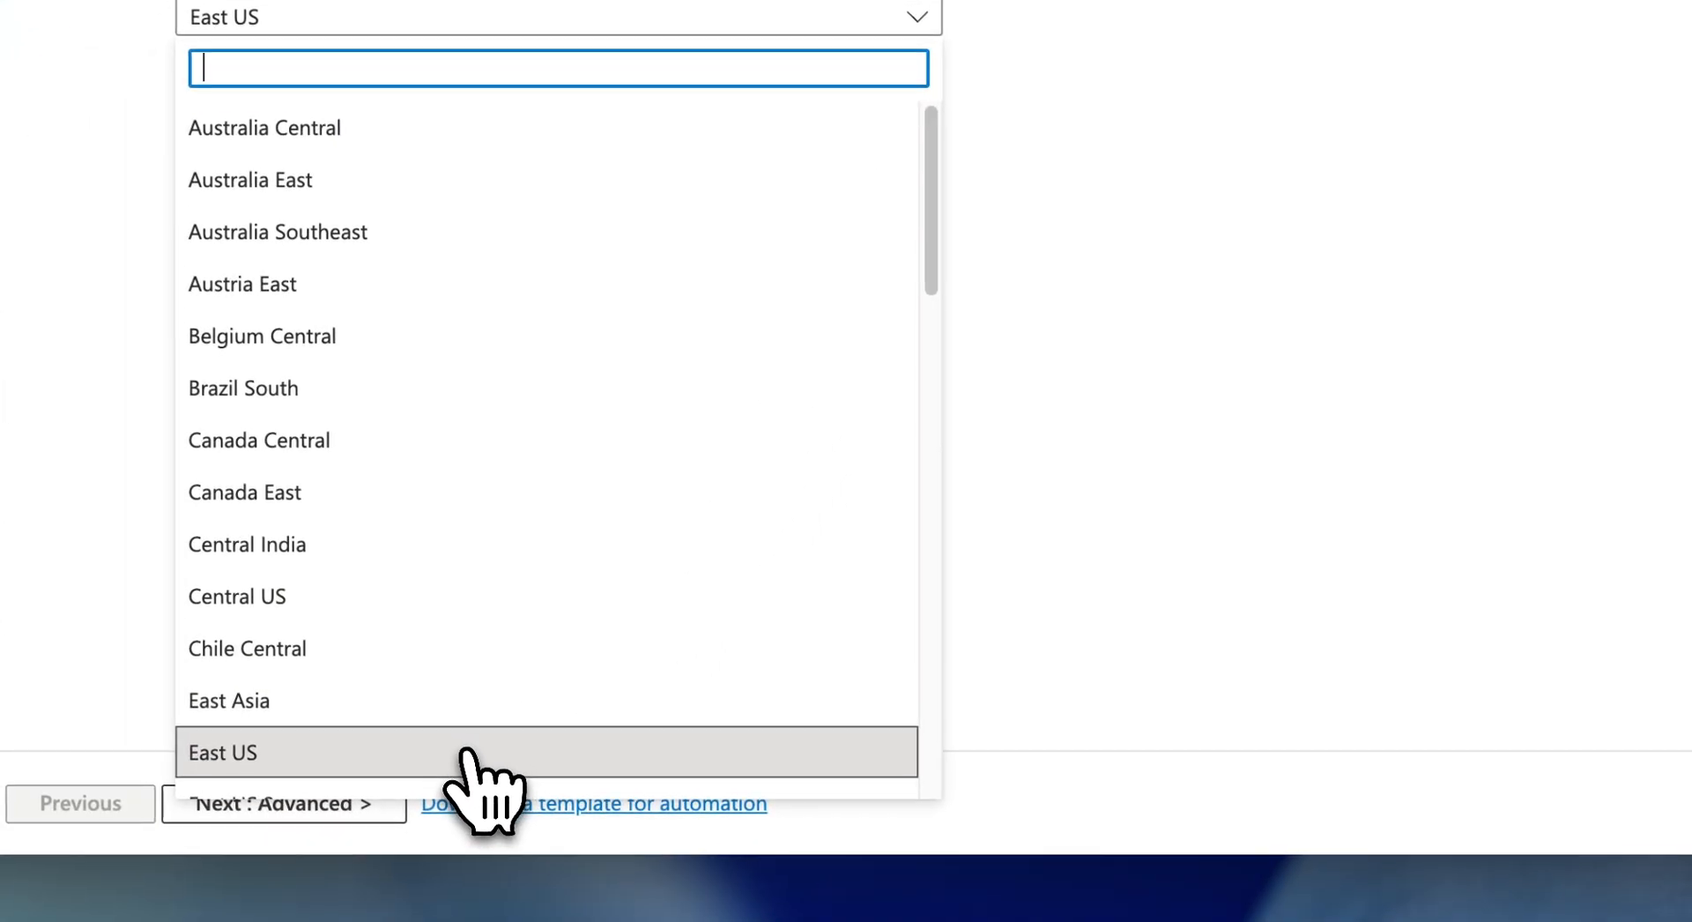
pyautogui.click(464, 753)
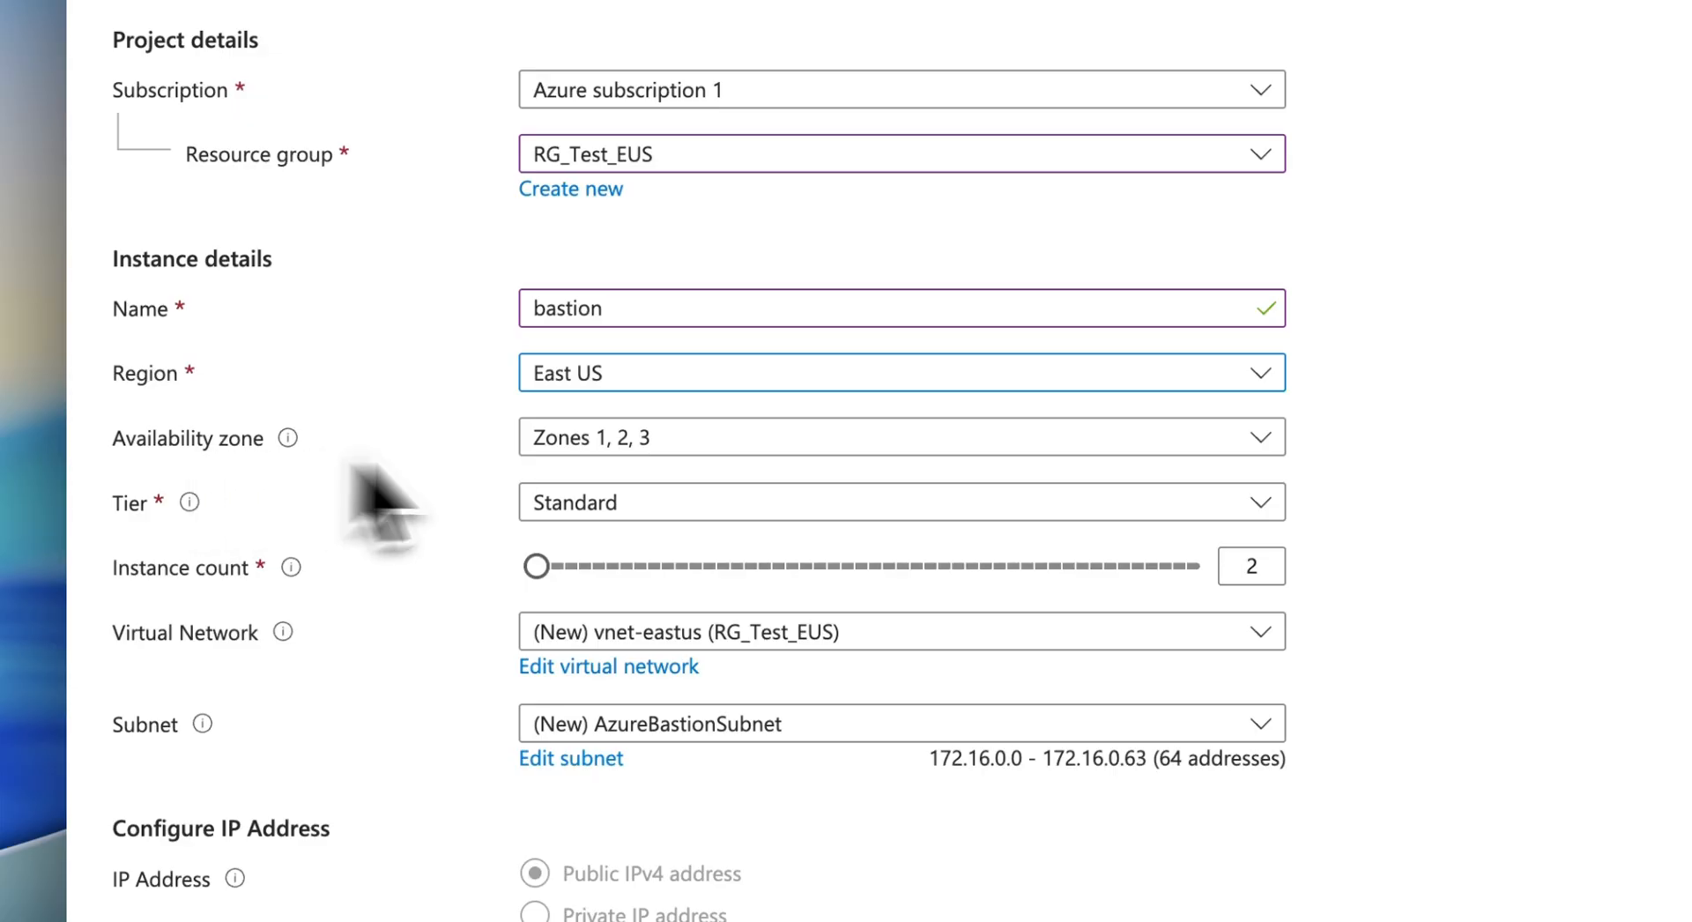
pyautogui.click(799, 441)
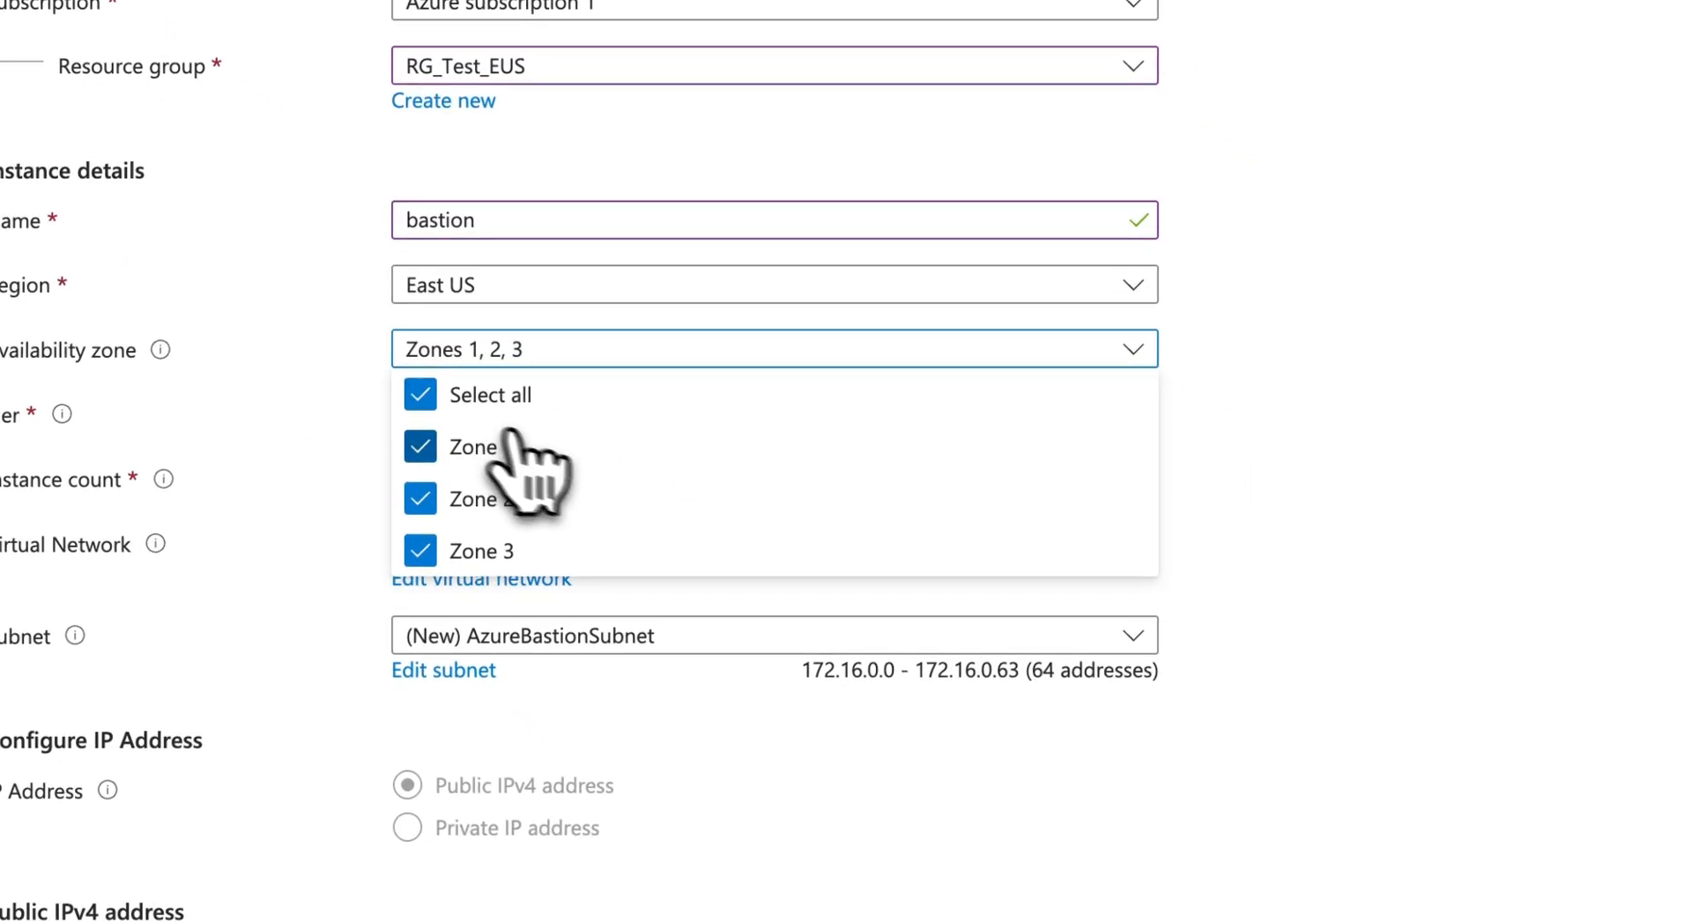
pyautogui.click(533, 397)
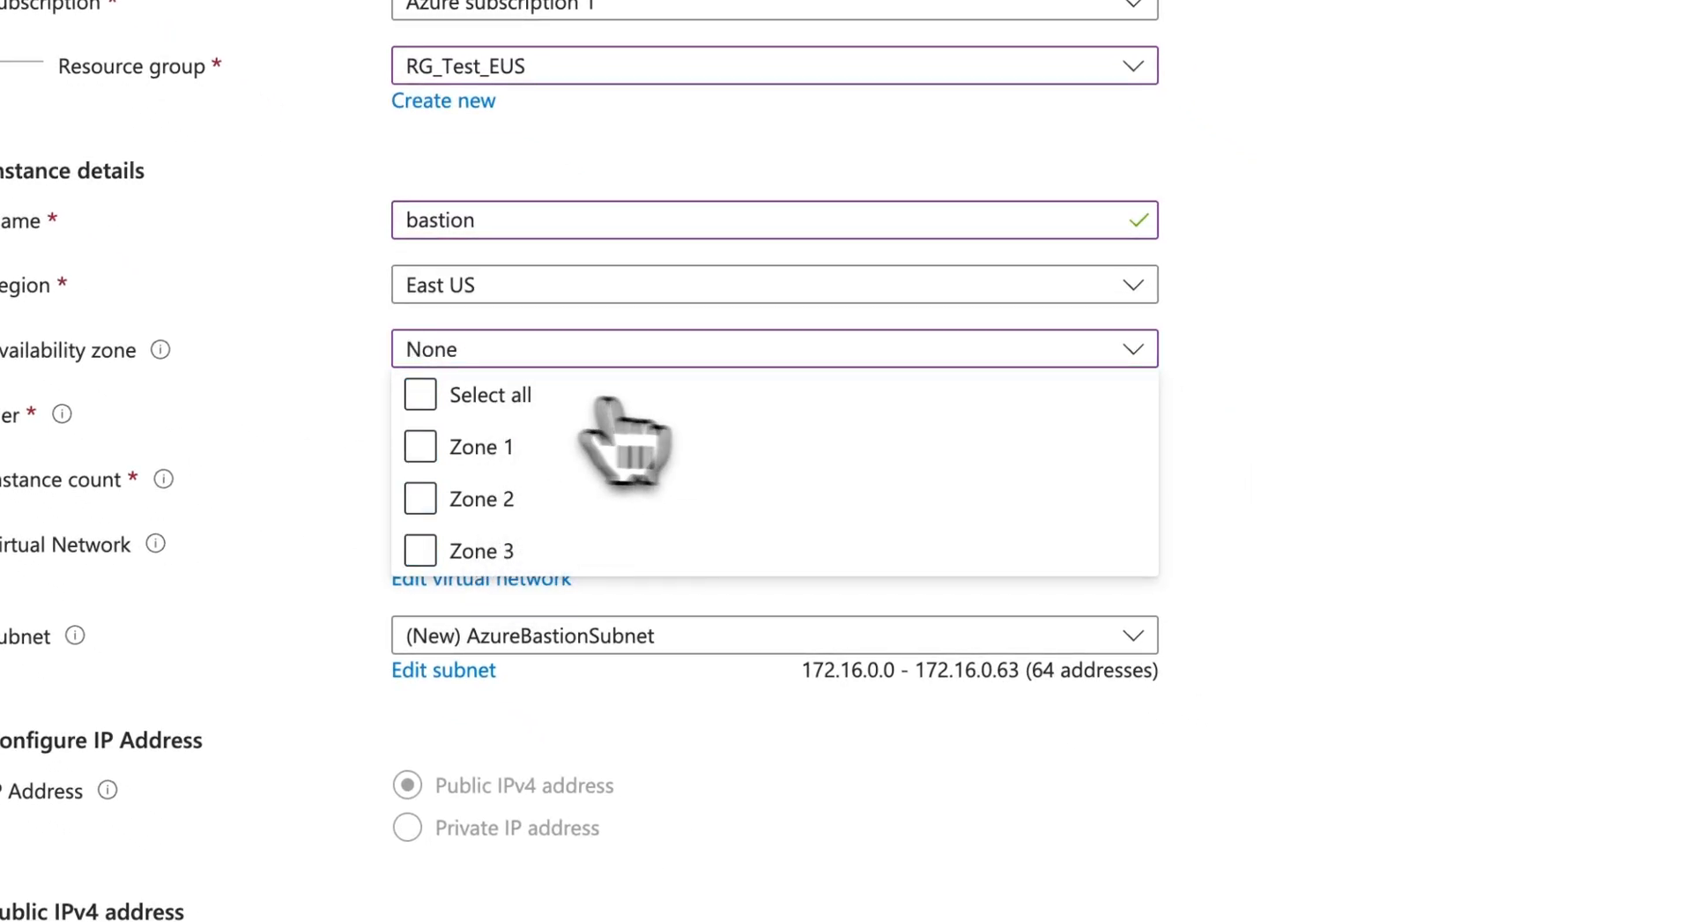
pyautogui.click(1469, 403)
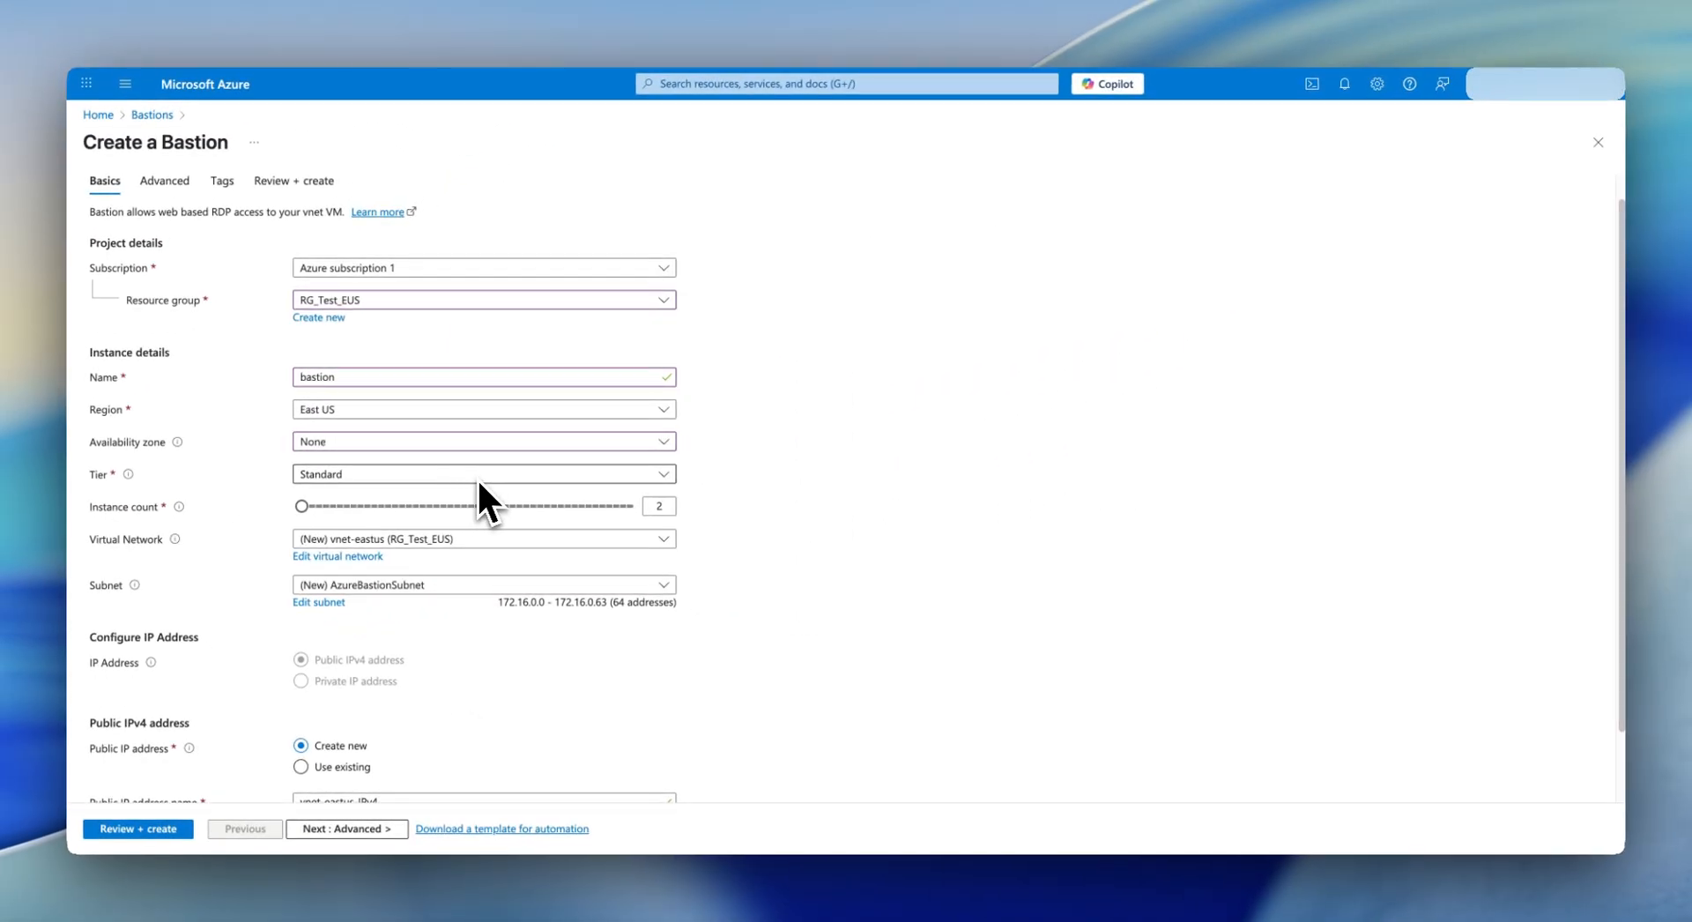
# - Clear the existing instance count value
pyautogui.scroll(-2, 627, 517)
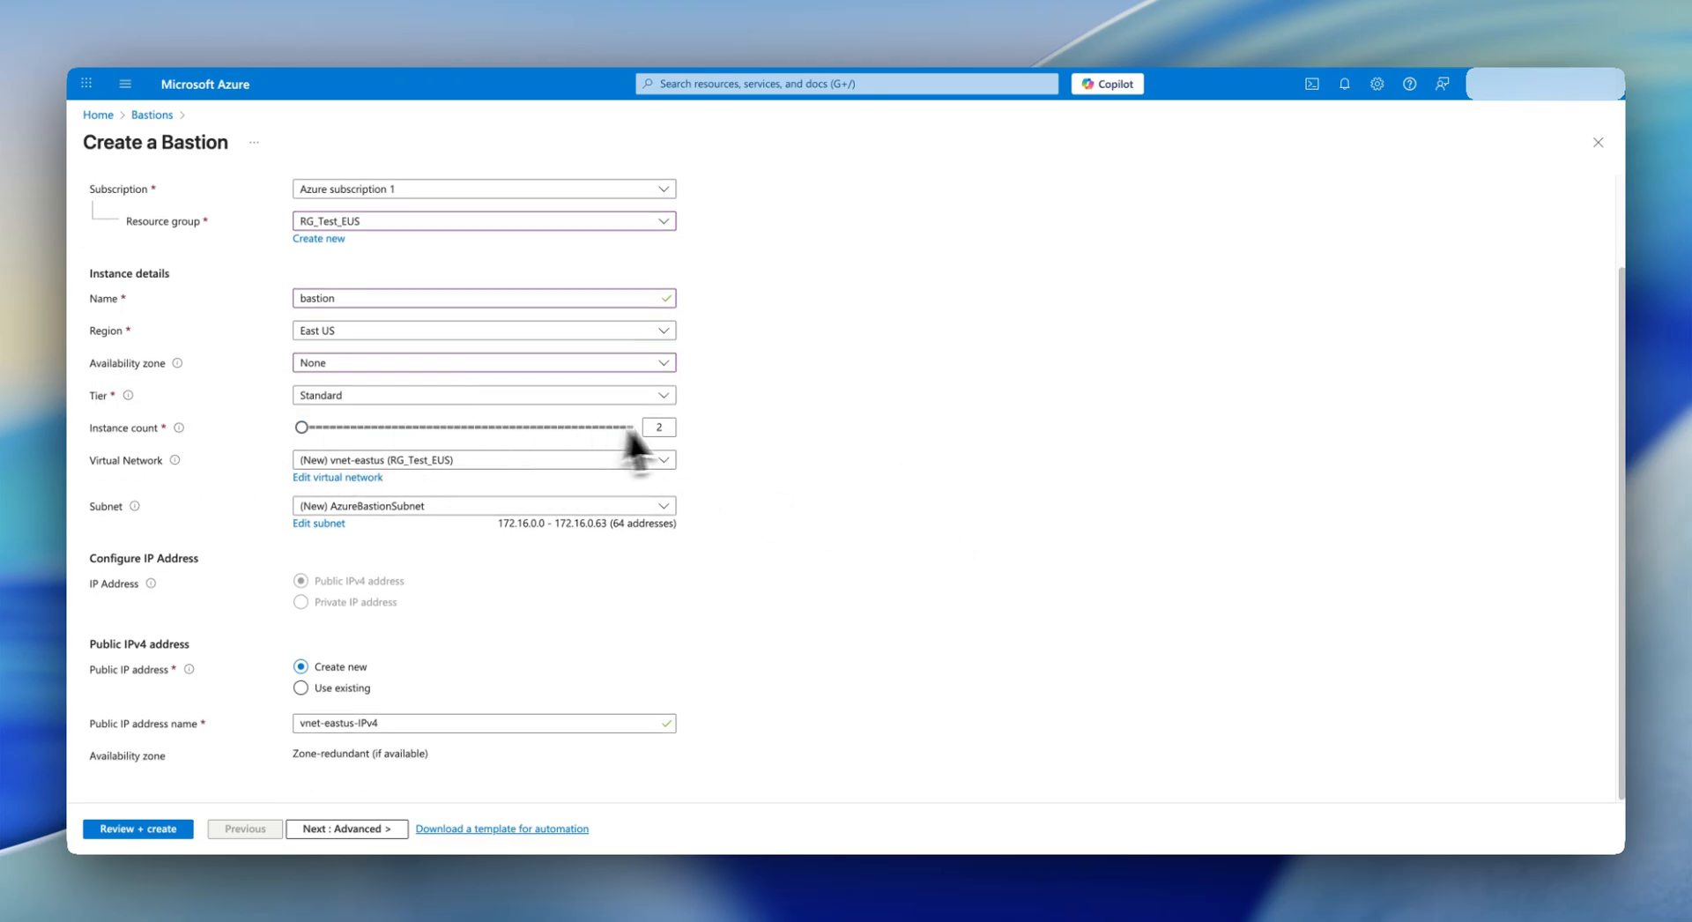
pyautogui.click(658, 427)
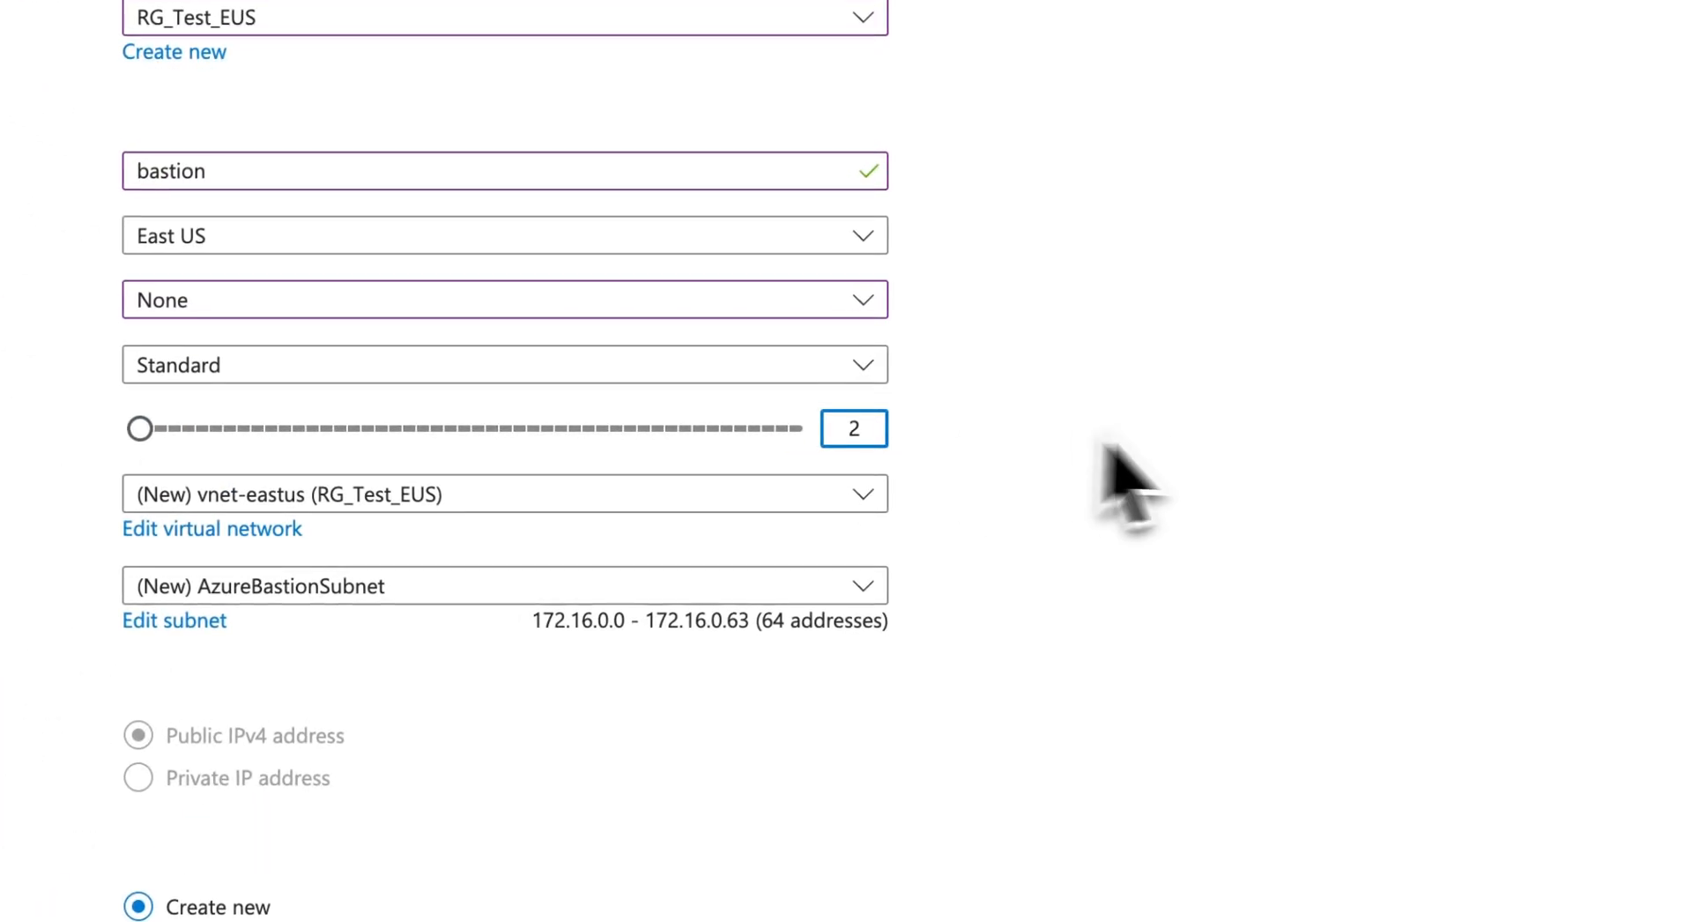
pyautogui.press('BackSpace')
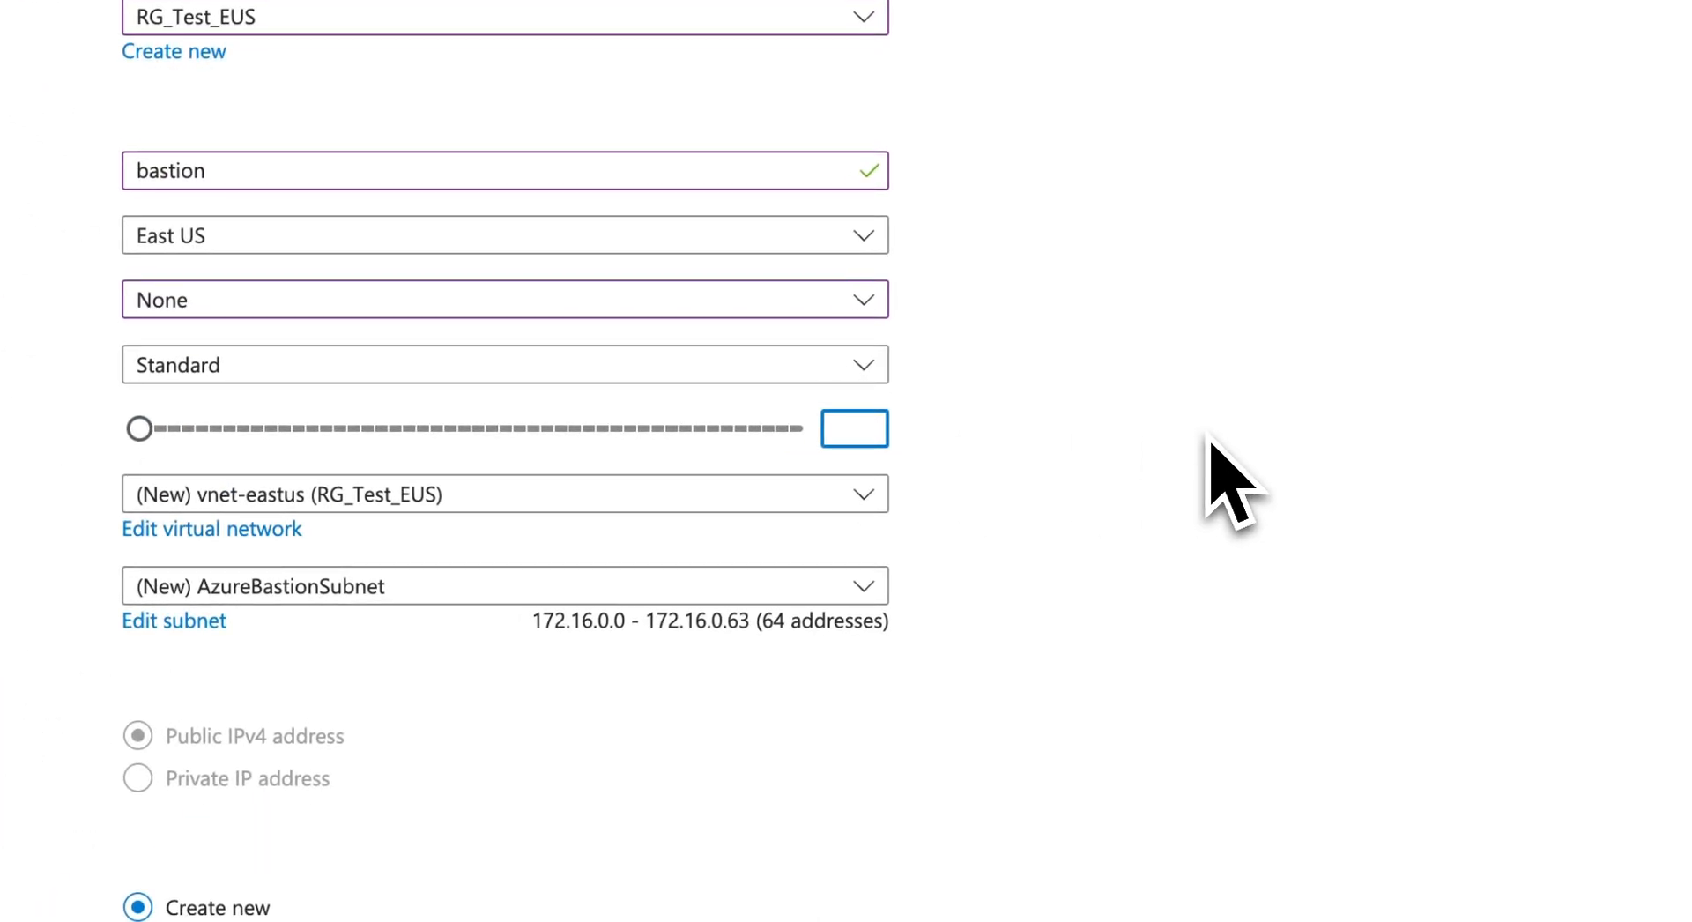
# - Set instance count 2 on VNet_Test_EUS with a new AzureBastionSubnet (192.168.0.128/26)
pyautogui.click(1053, 524)
pyautogui.click(881, 483)
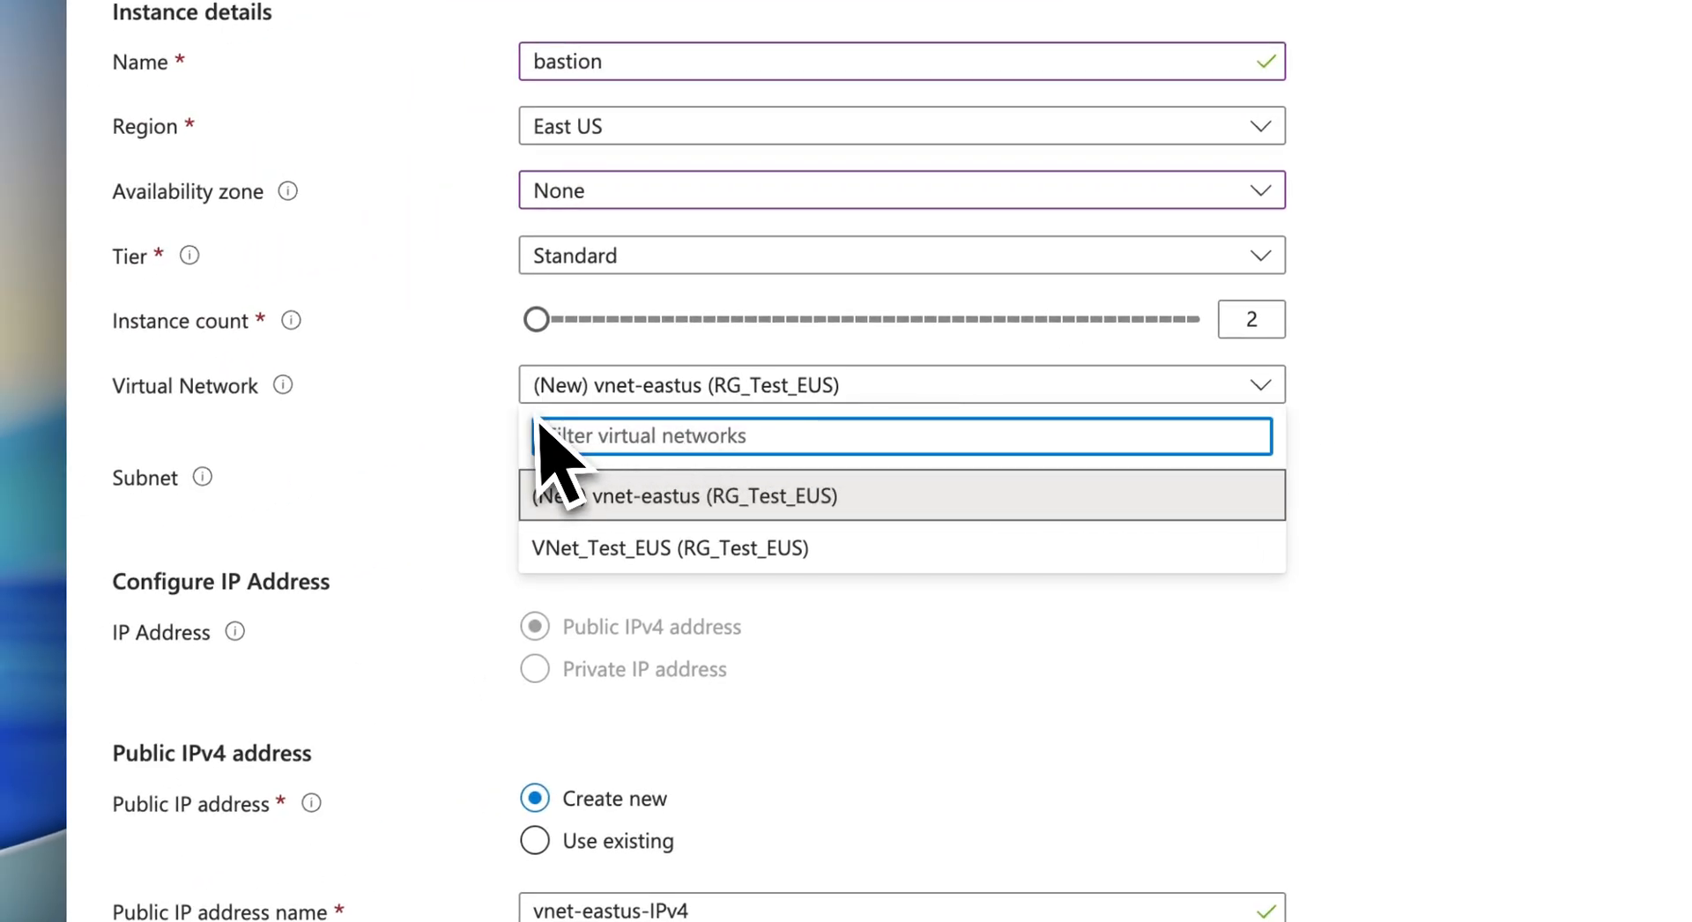
pyautogui.click(797, 551)
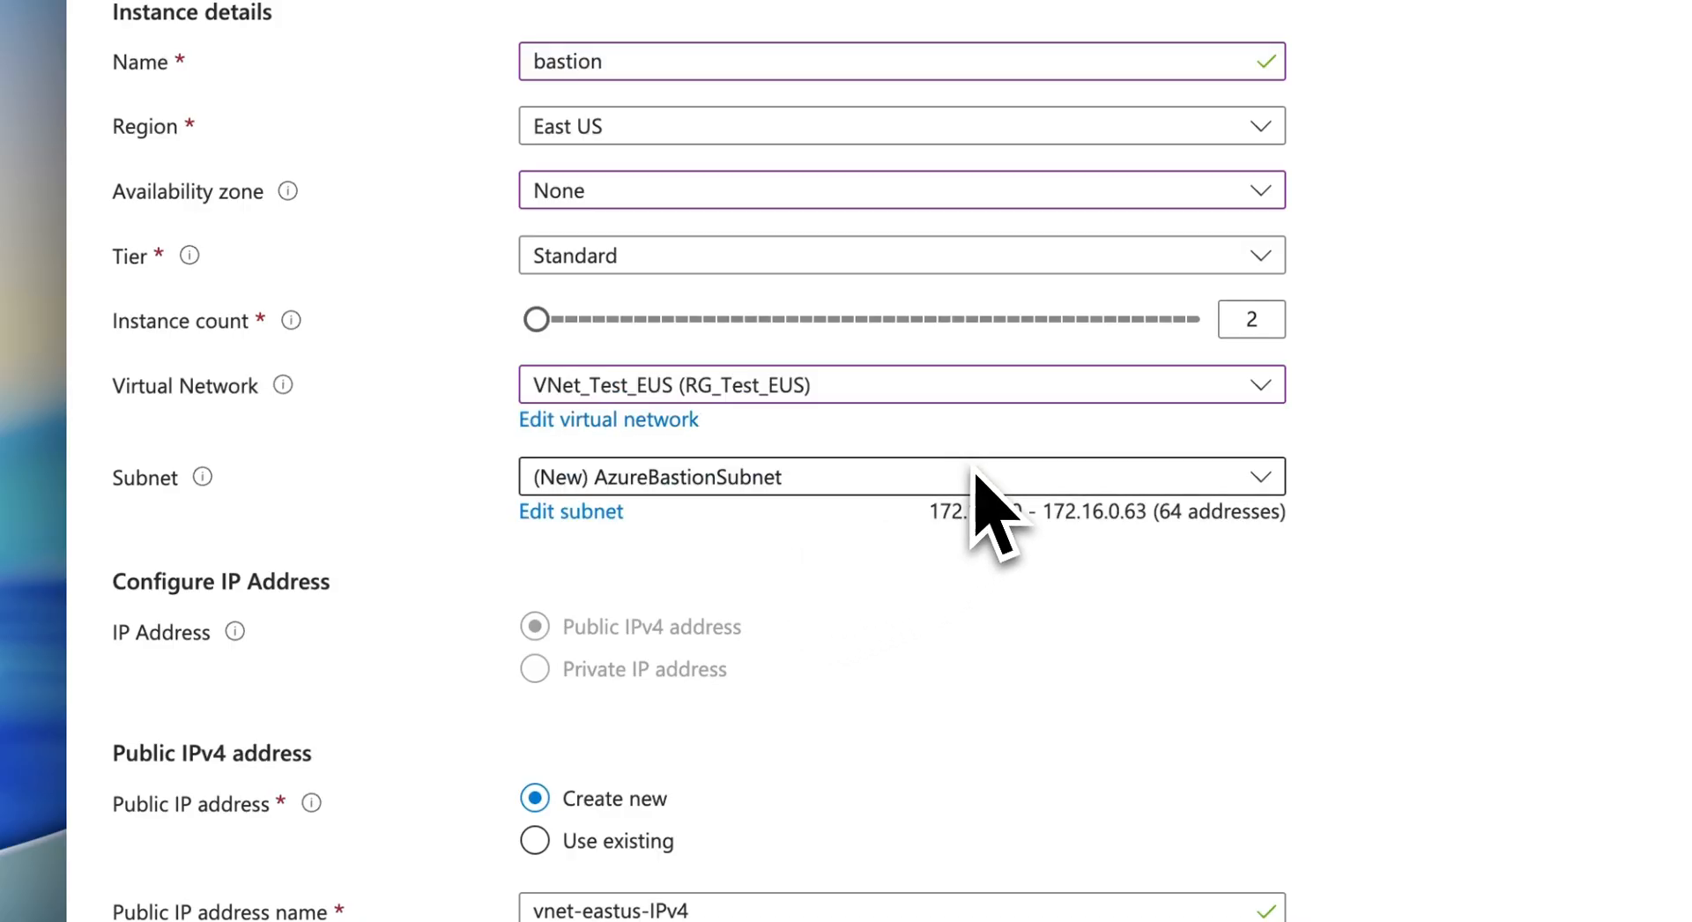
pyautogui.click(763, 483)
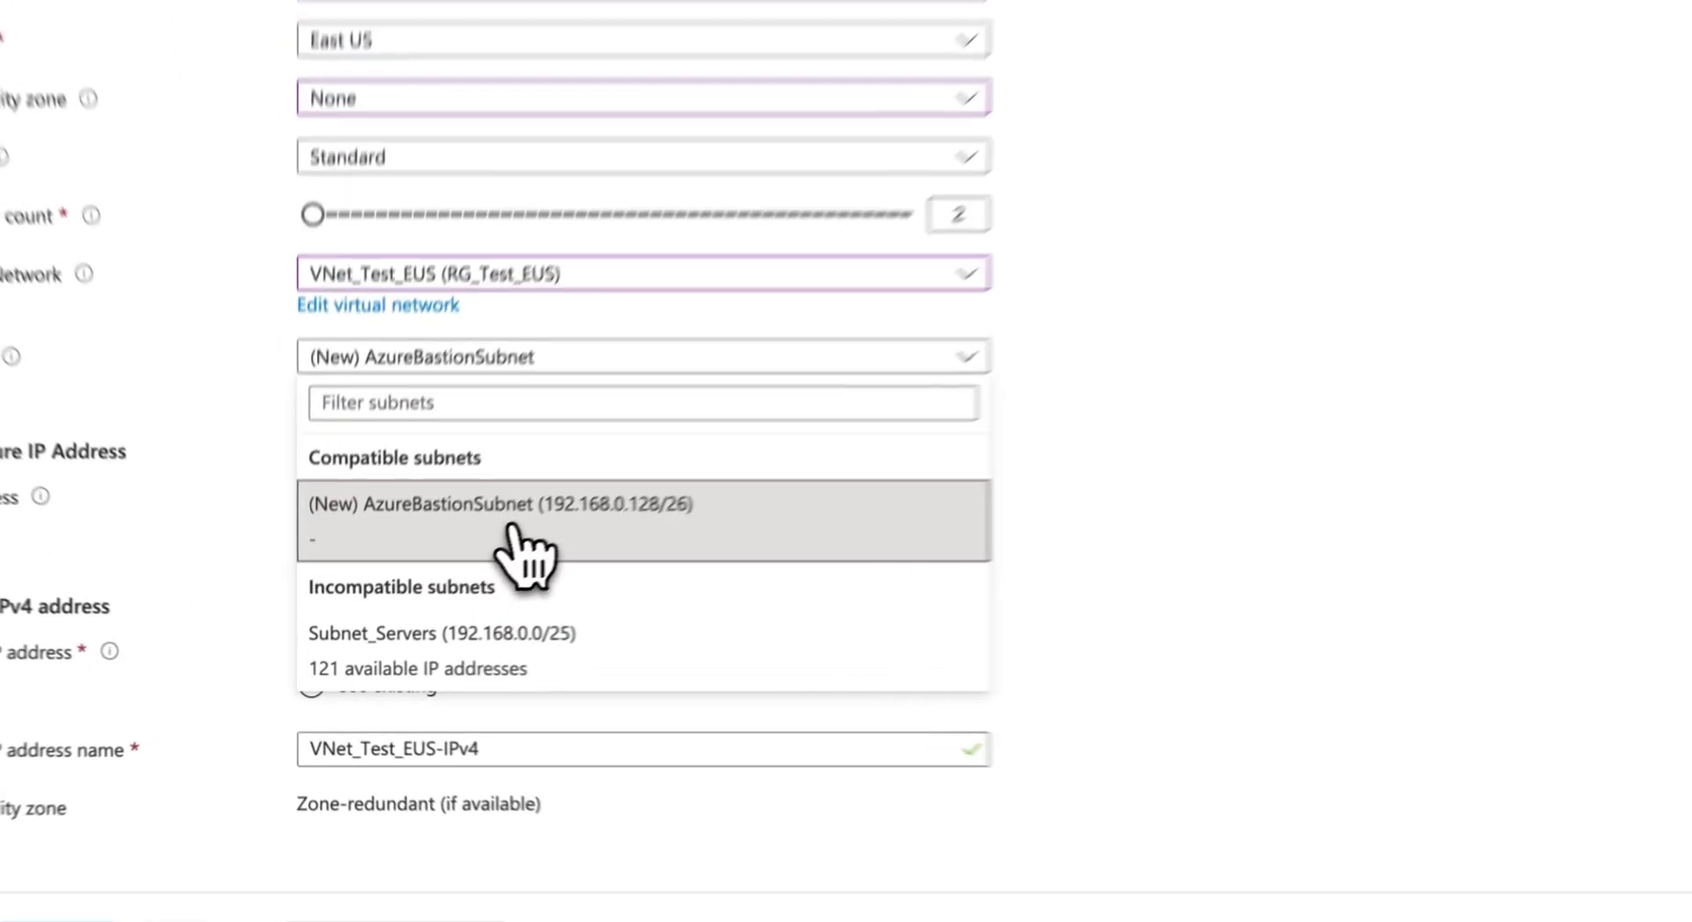
pyautogui.click(392, 608)
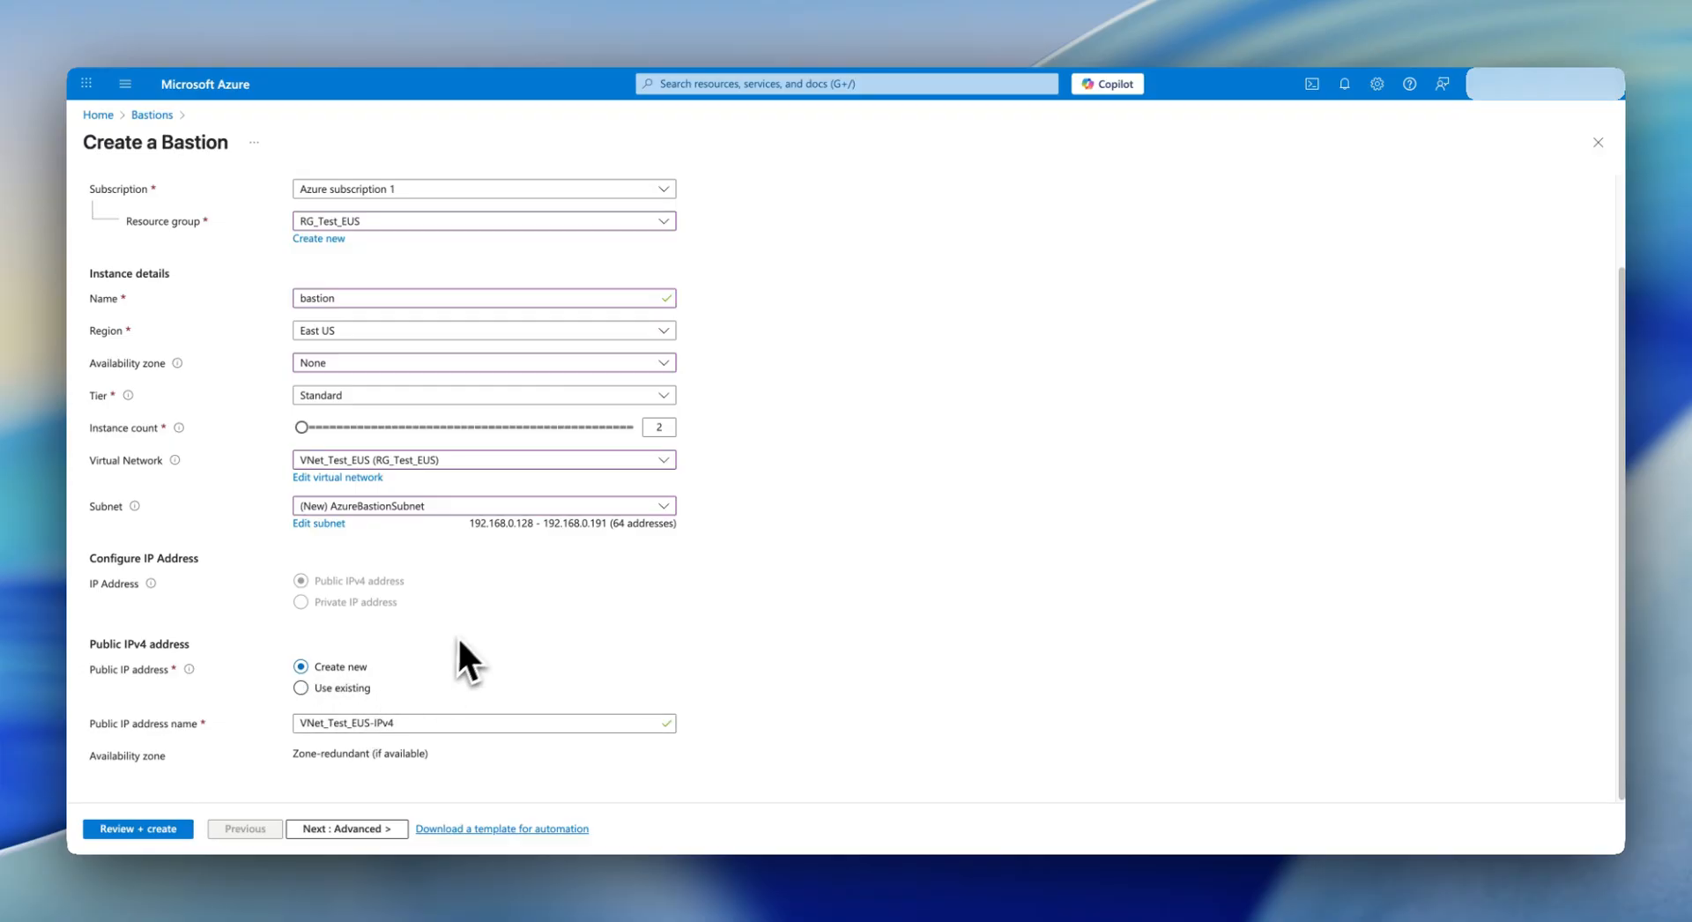
# - Advance past Advanced and Tags to the Review + create summary with validation passed
pyautogui.click(327, 829)
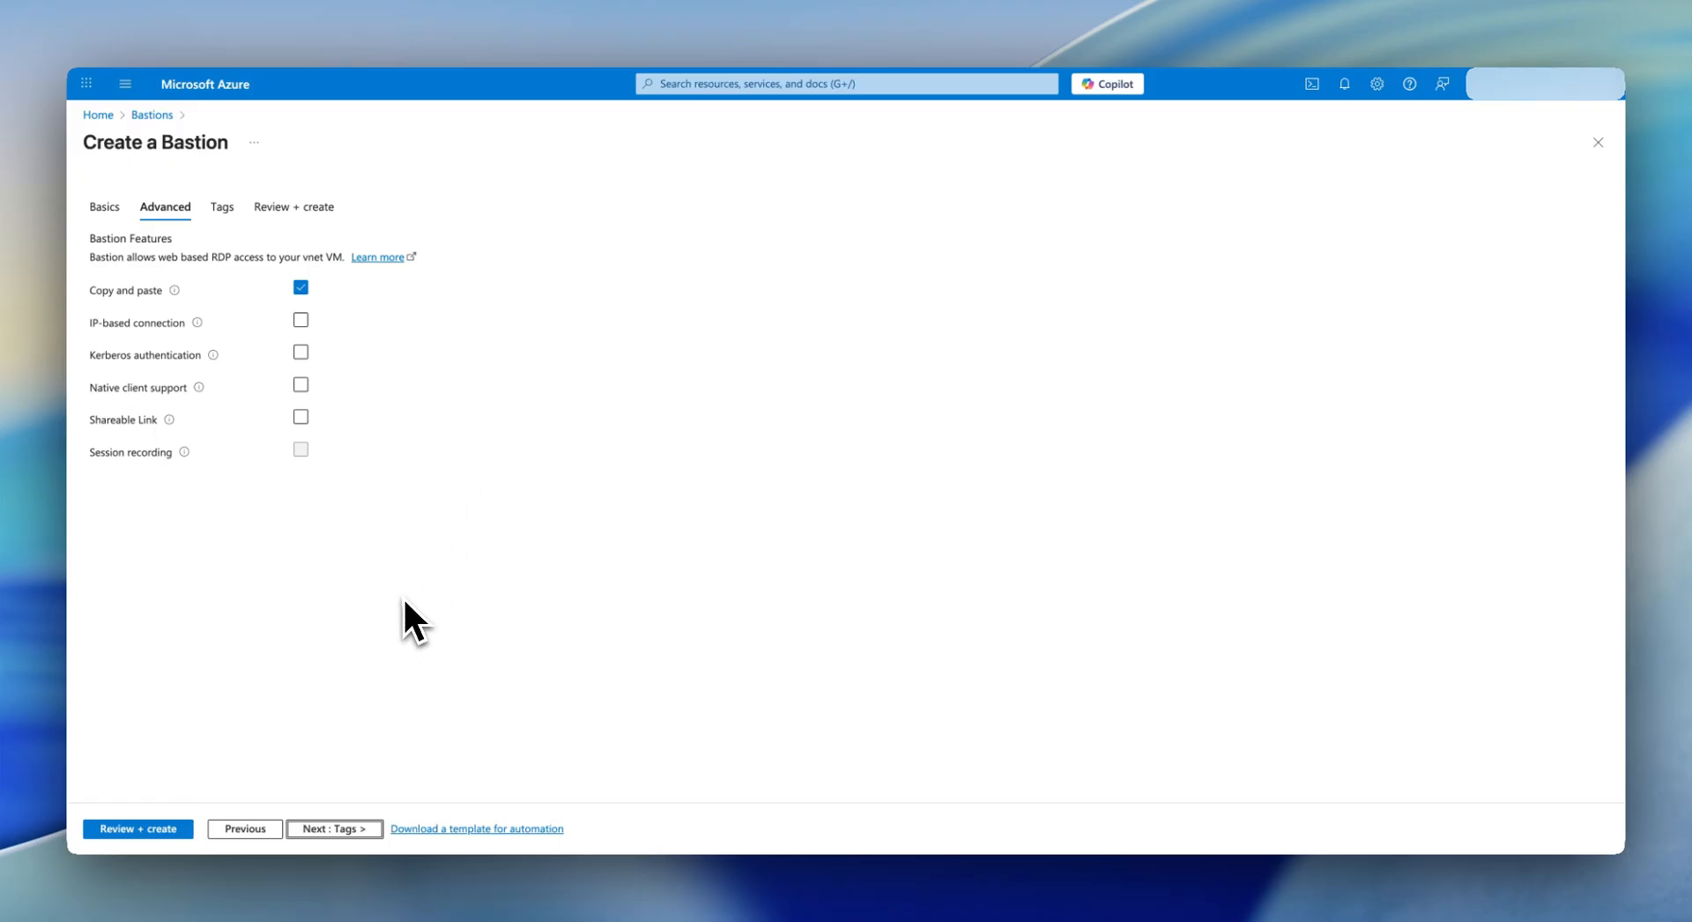
pyautogui.click(351, 830)
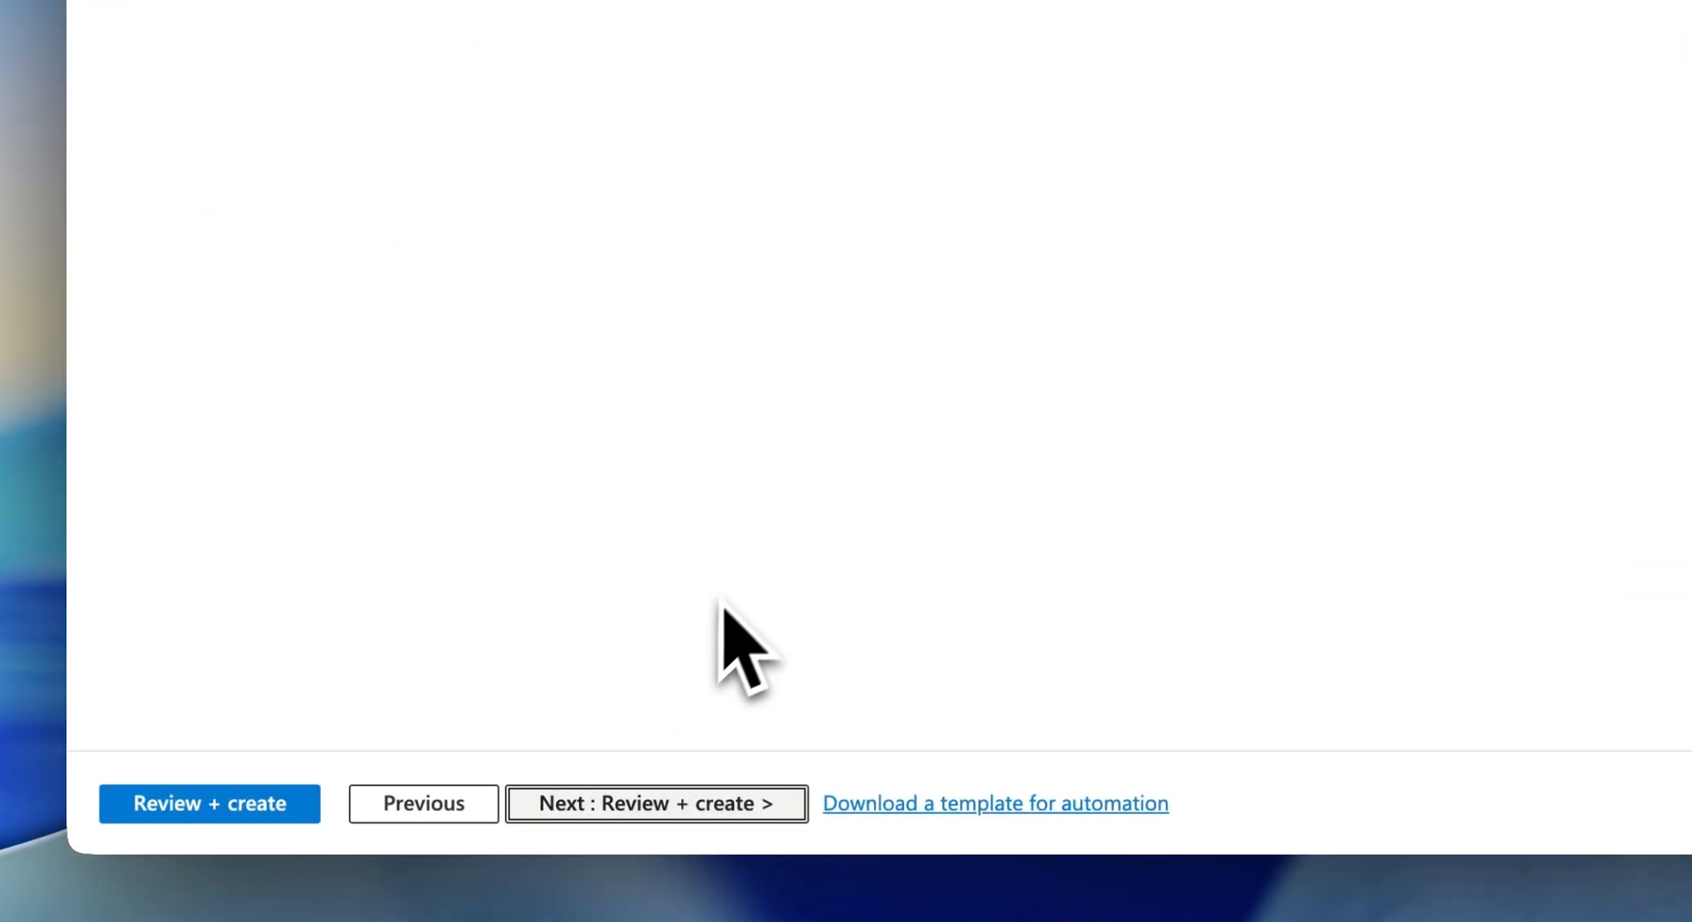
pyautogui.click(636, 802)
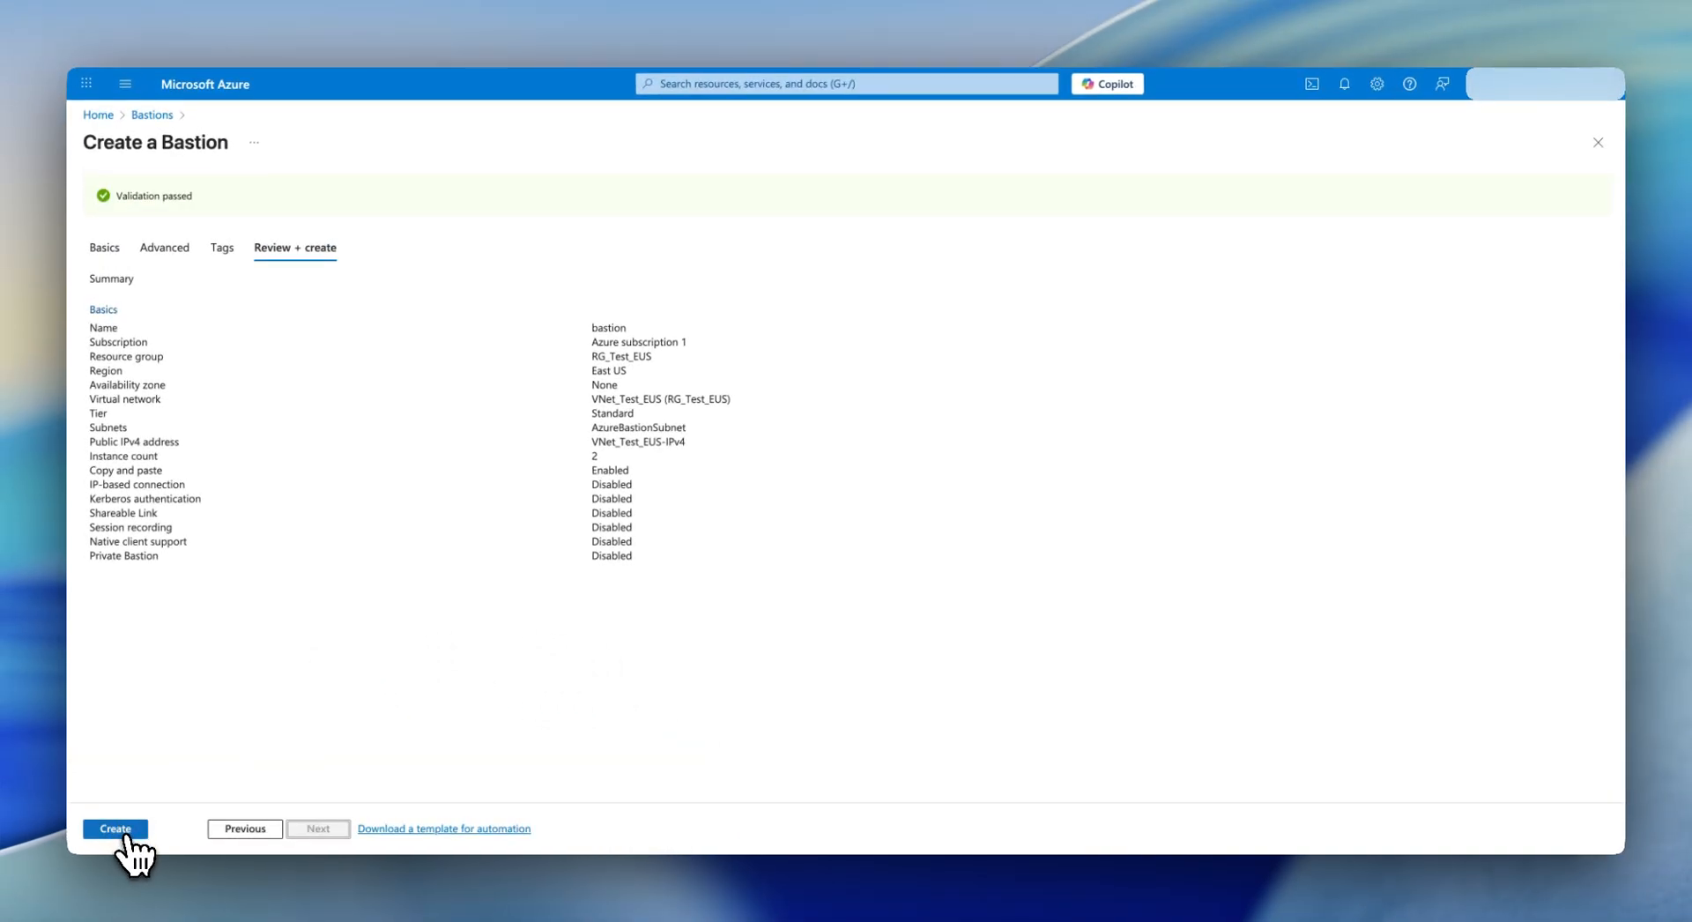
# - Create the bastion, then open the deployed 'bastion' resource's overview from Bastions
pyautogui.click(116, 829)
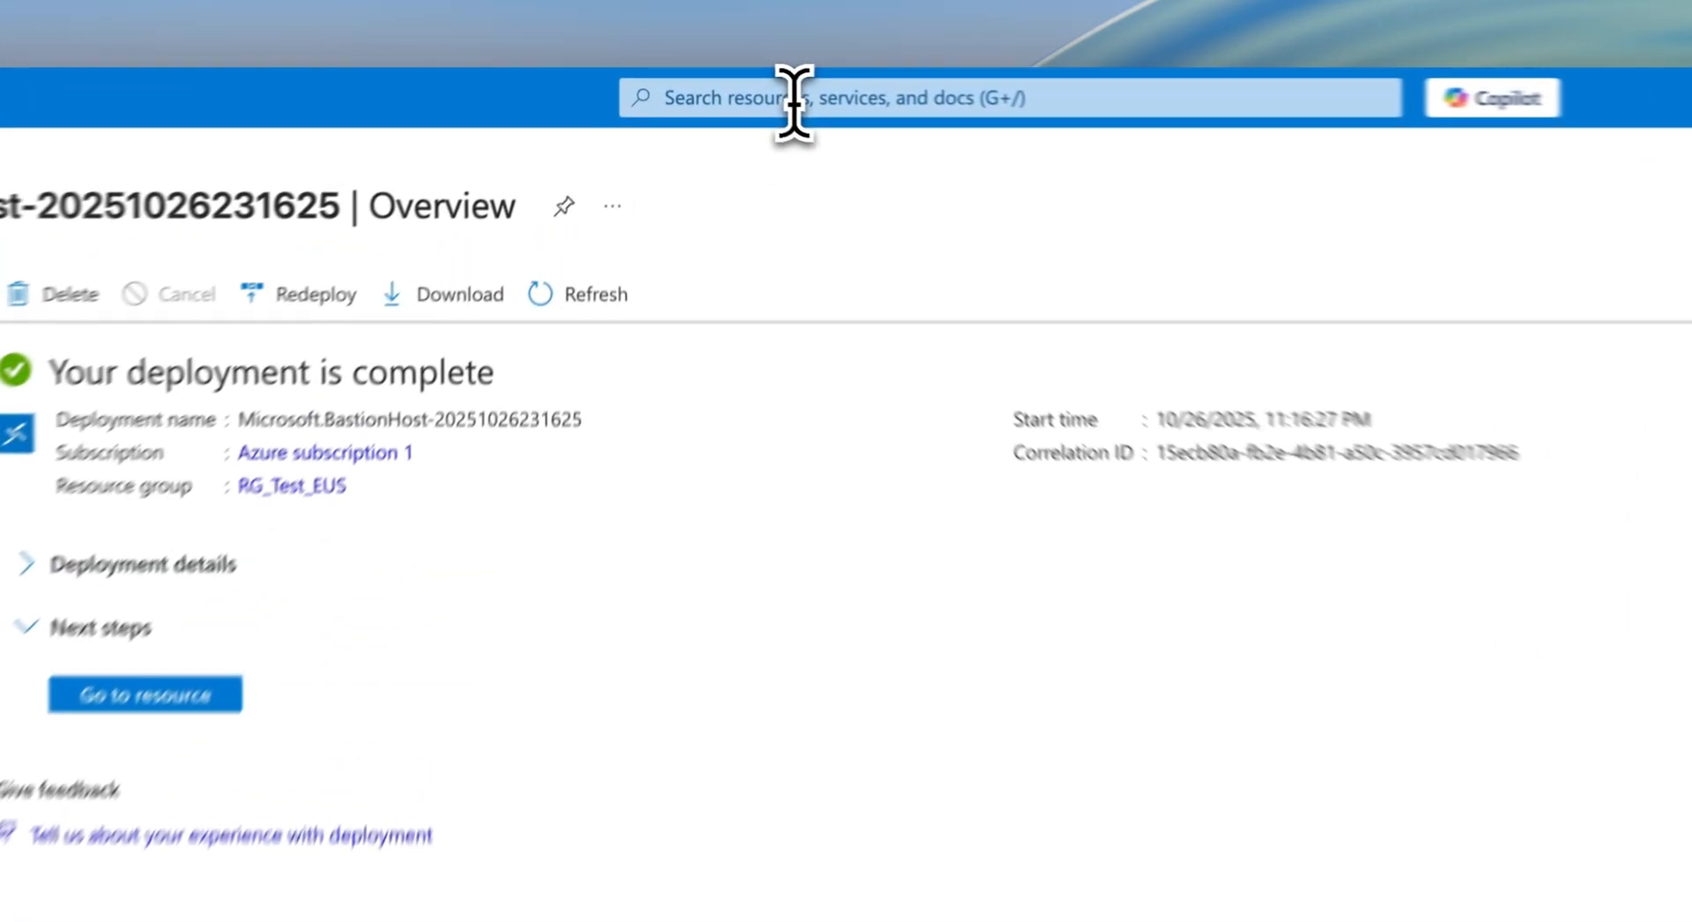
pyautogui.click(729, 84)
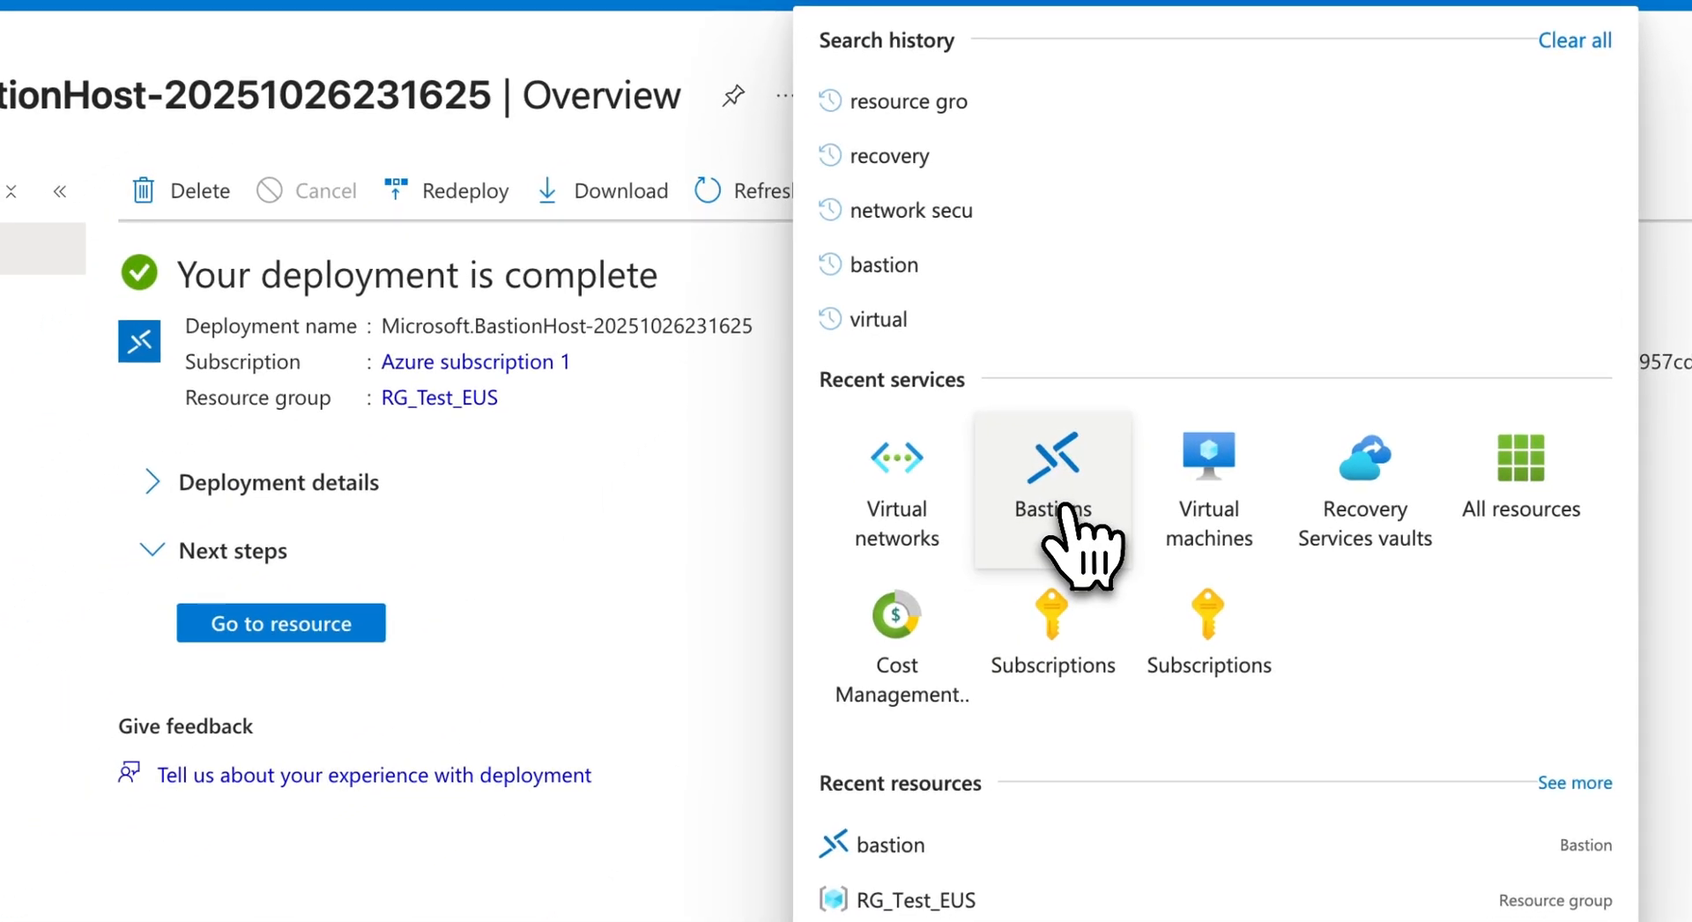
pyautogui.click(1056, 527)
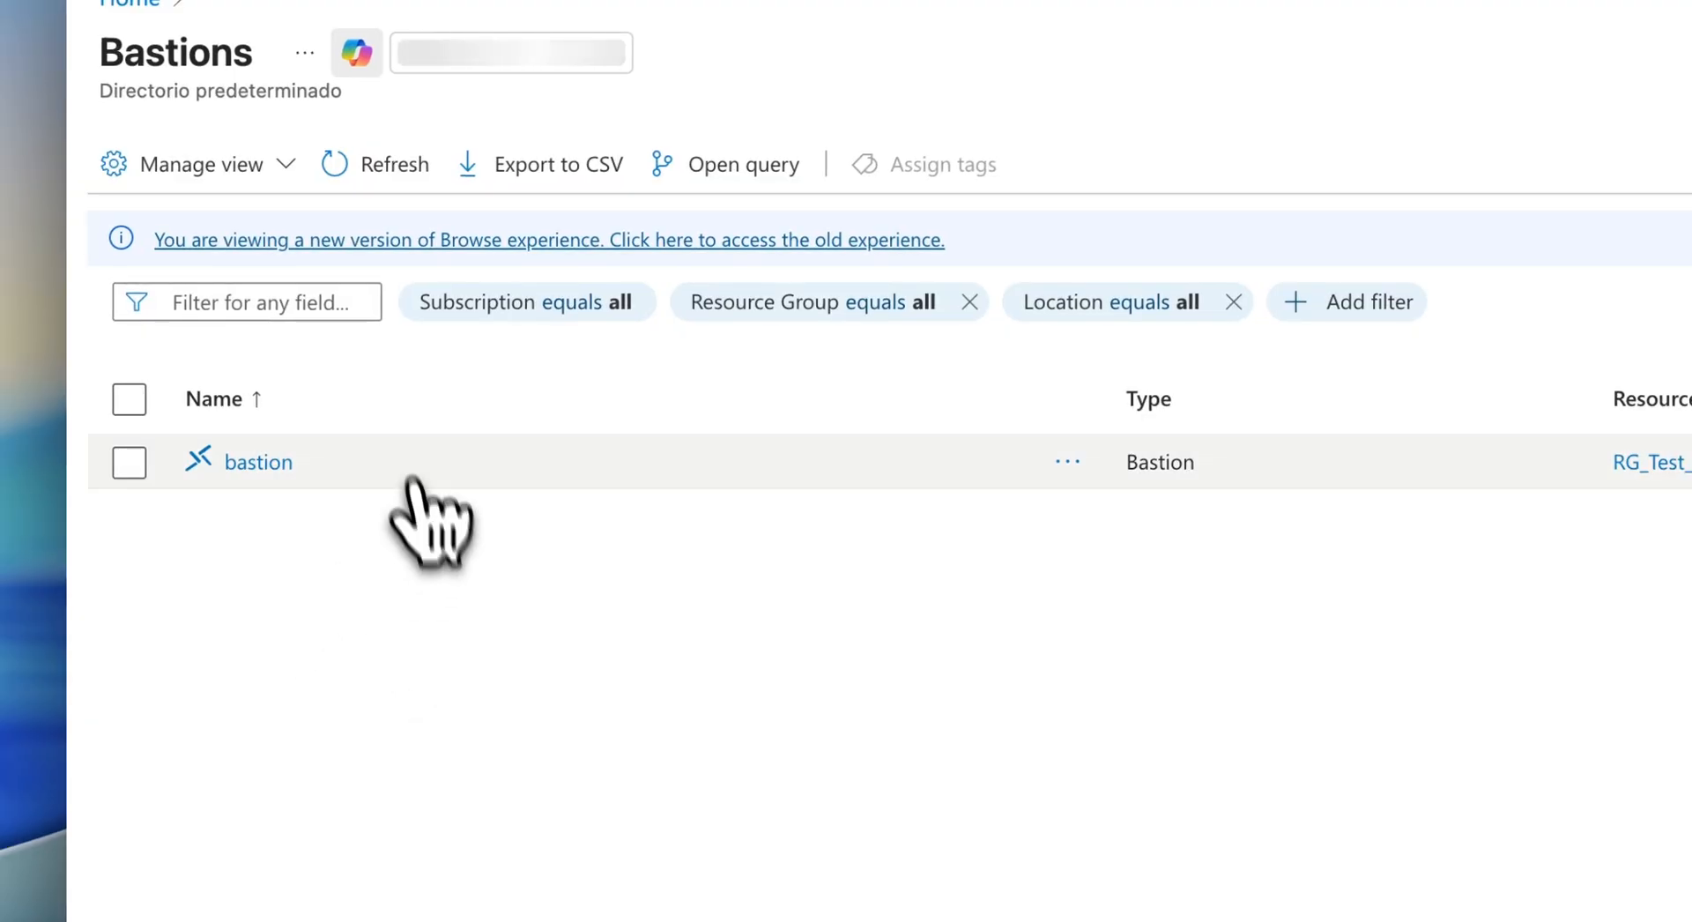
pyautogui.click(264, 466)
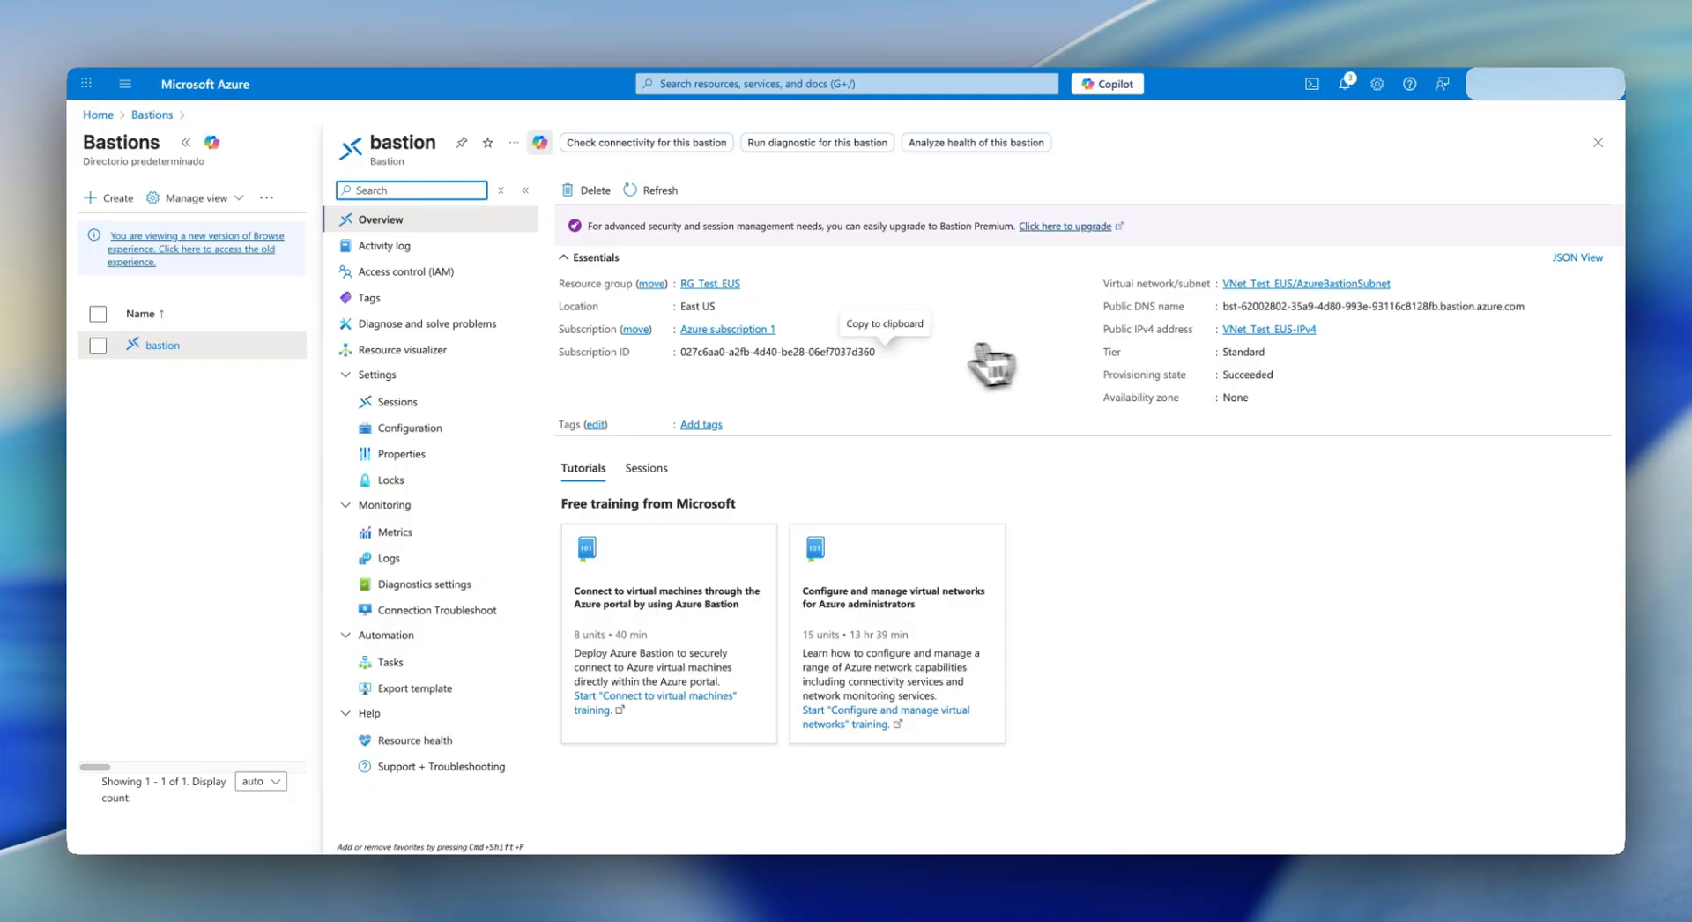
pyautogui.click(727, 84)
# - On VM-Windows's Bastion page, keep RDP on port 3389 and enter the VM's username and password
pyautogui.click(850, 361)
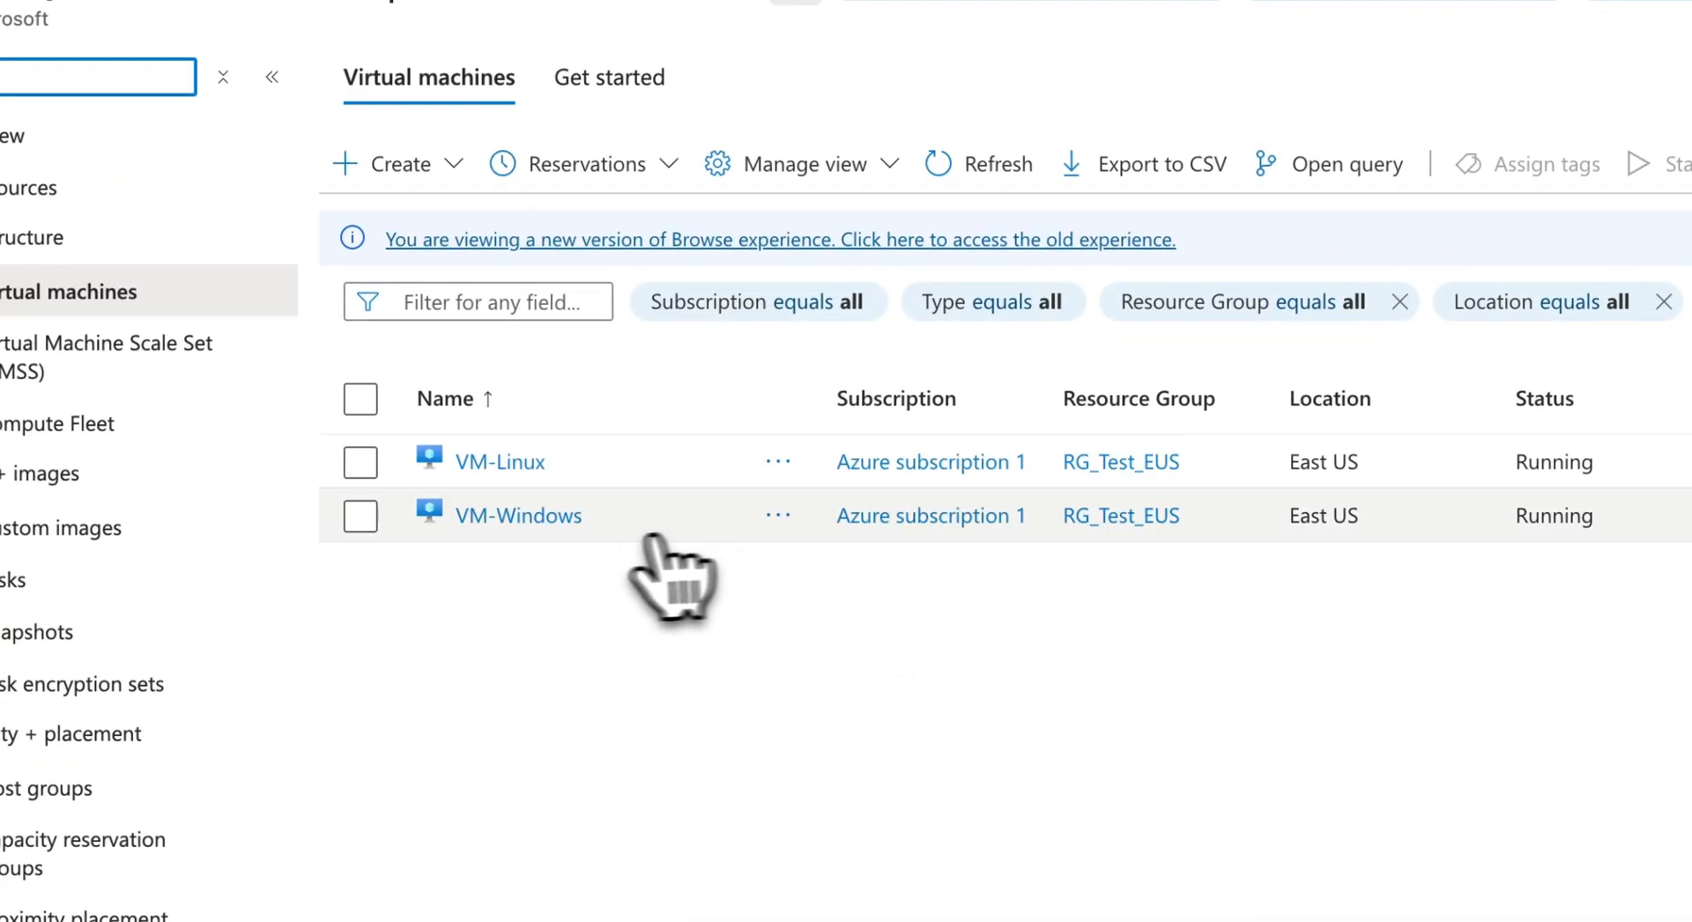
pyautogui.click(555, 520)
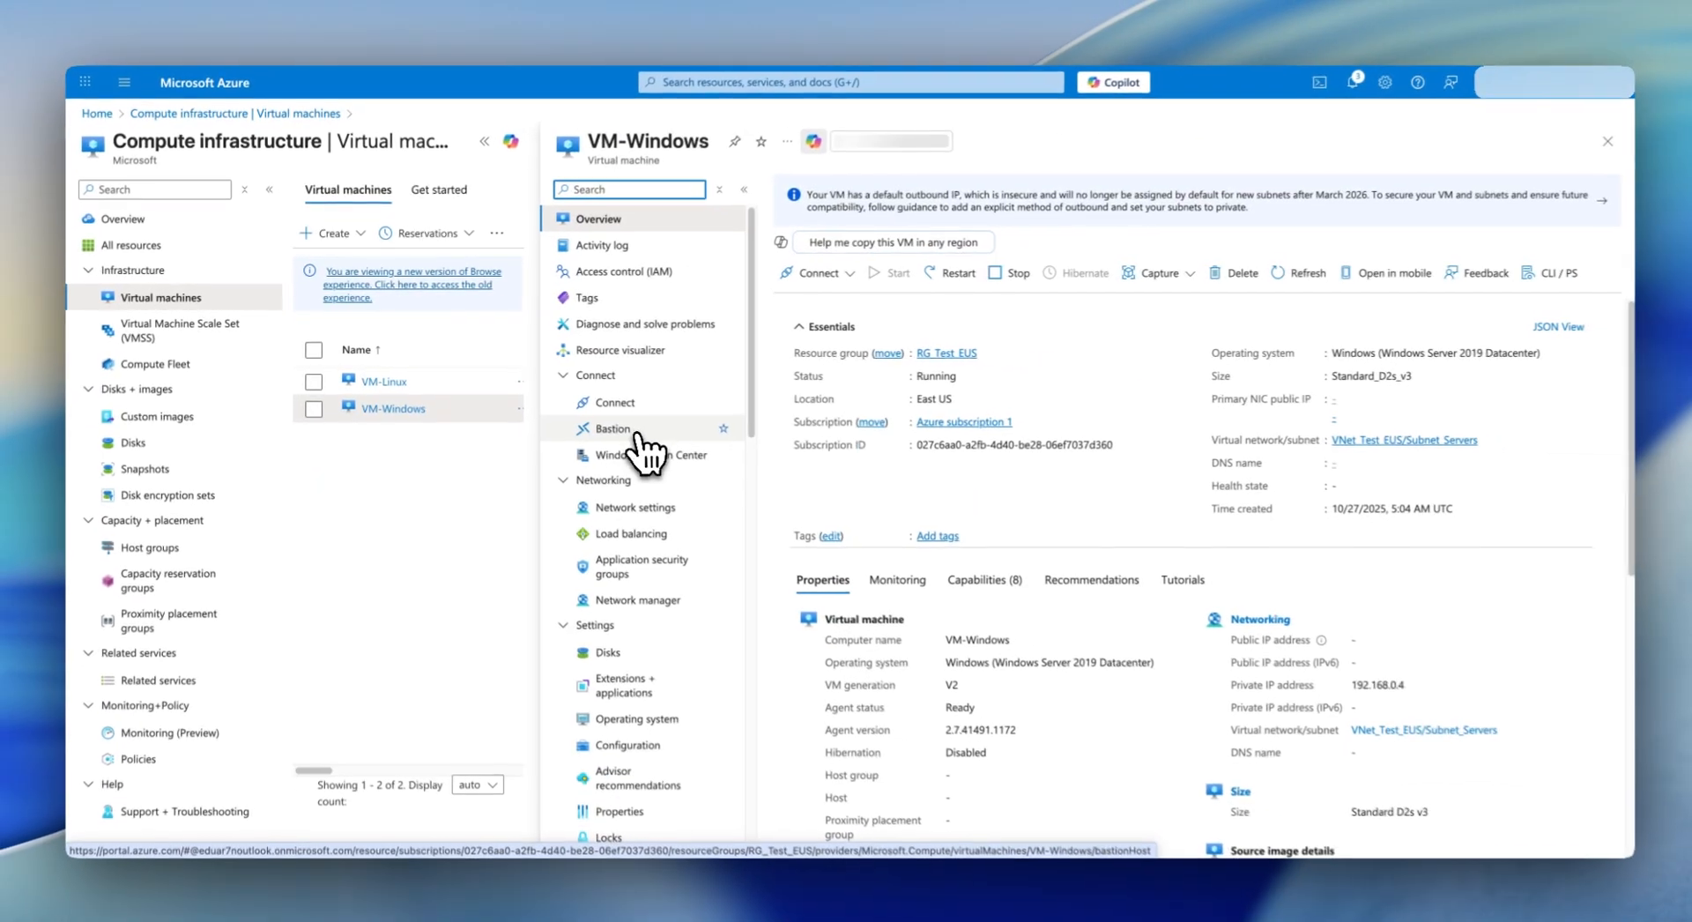
pyautogui.click(622, 430)
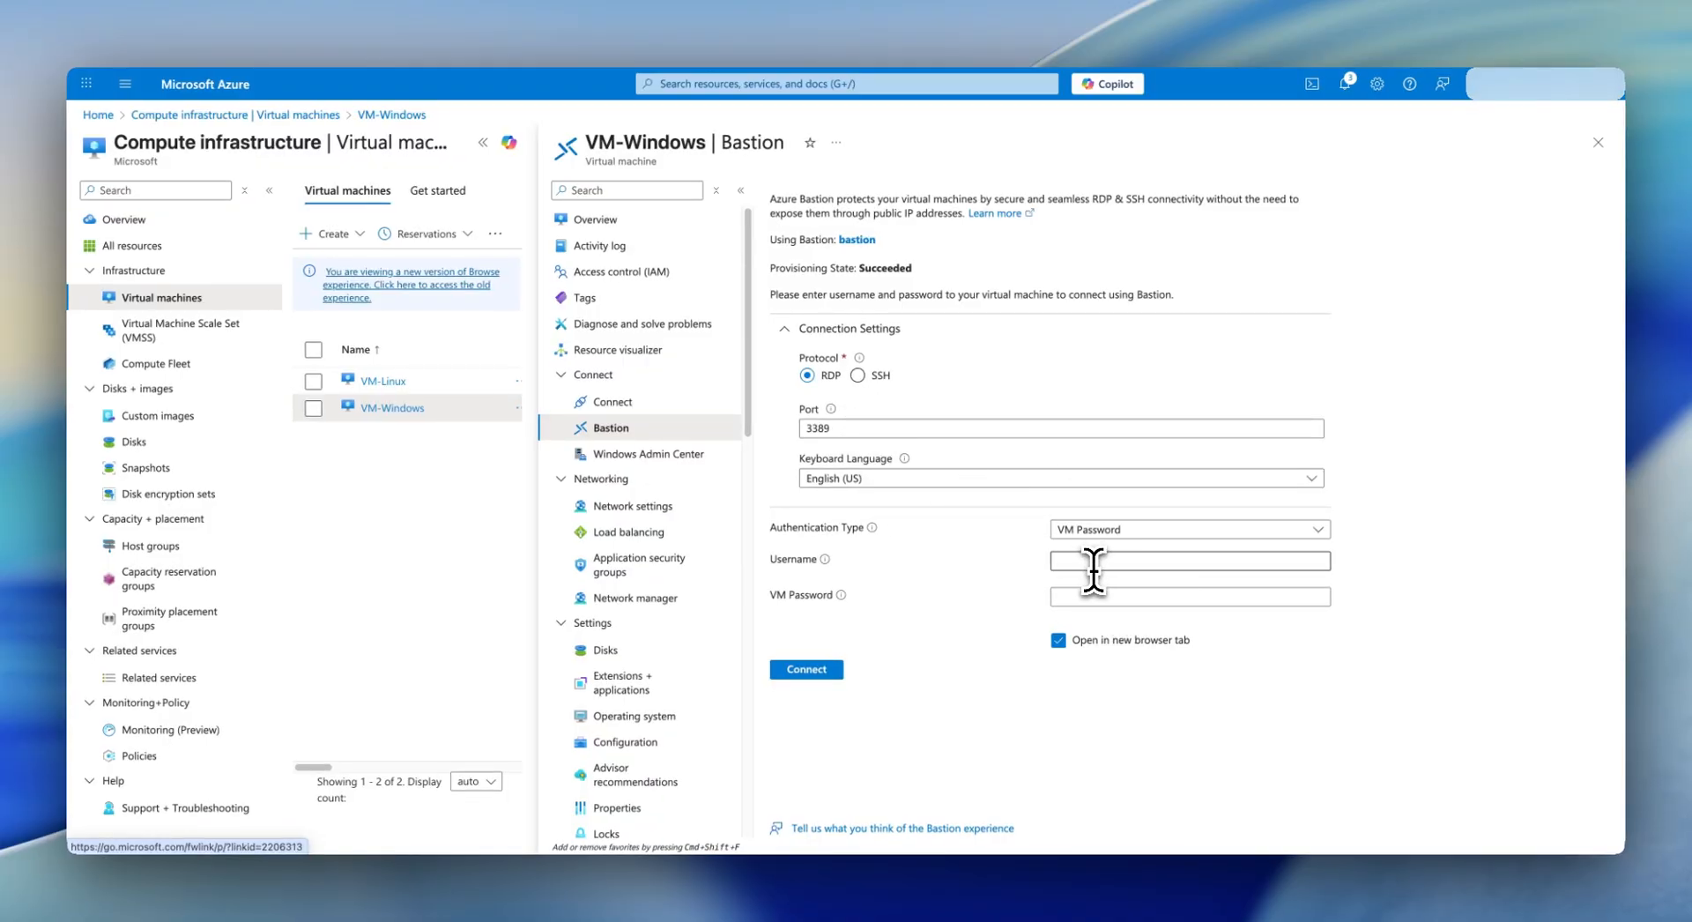
pyautogui.click(1093, 562)
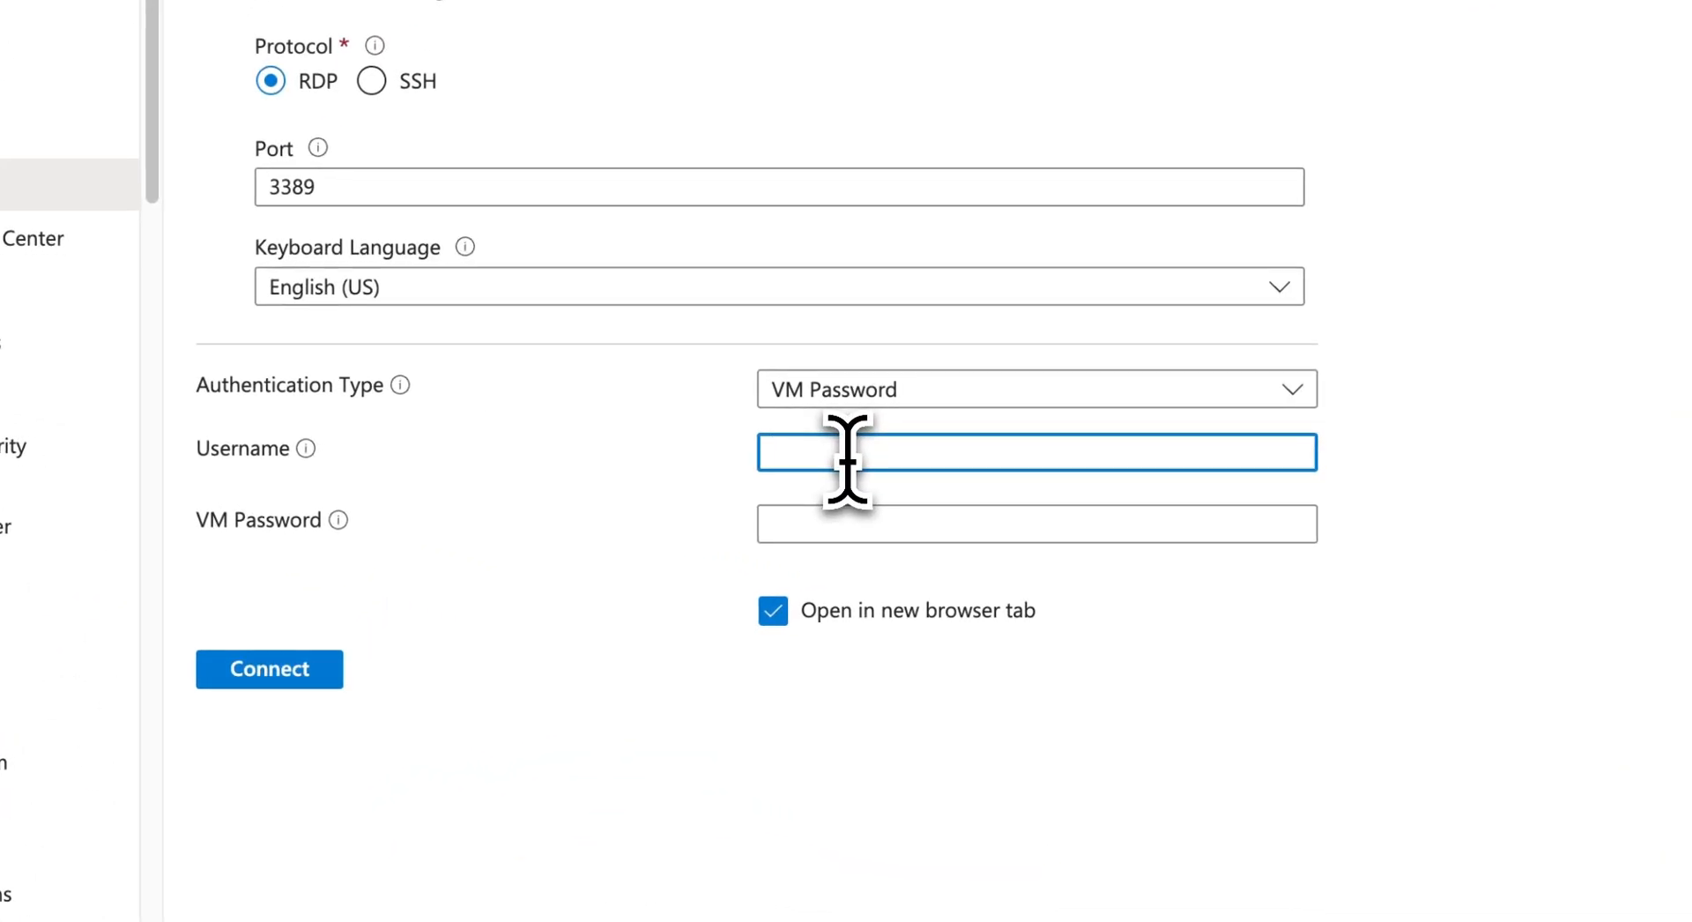
pyautogui.write('azureuser')
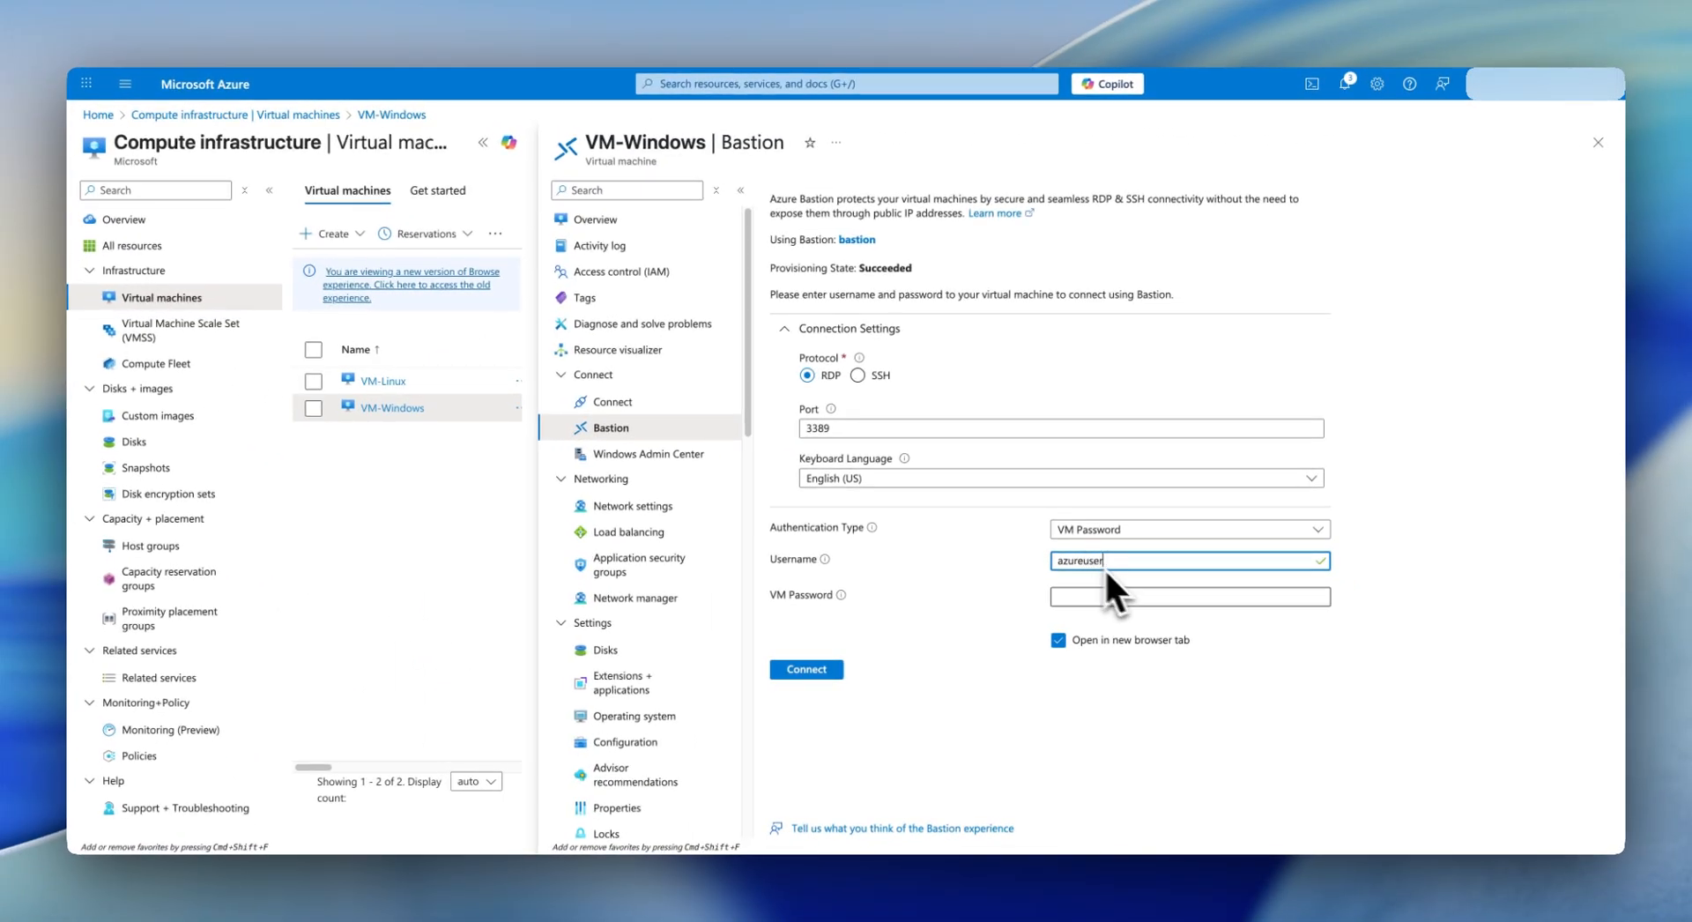
pyautogui.click(1157, 596)
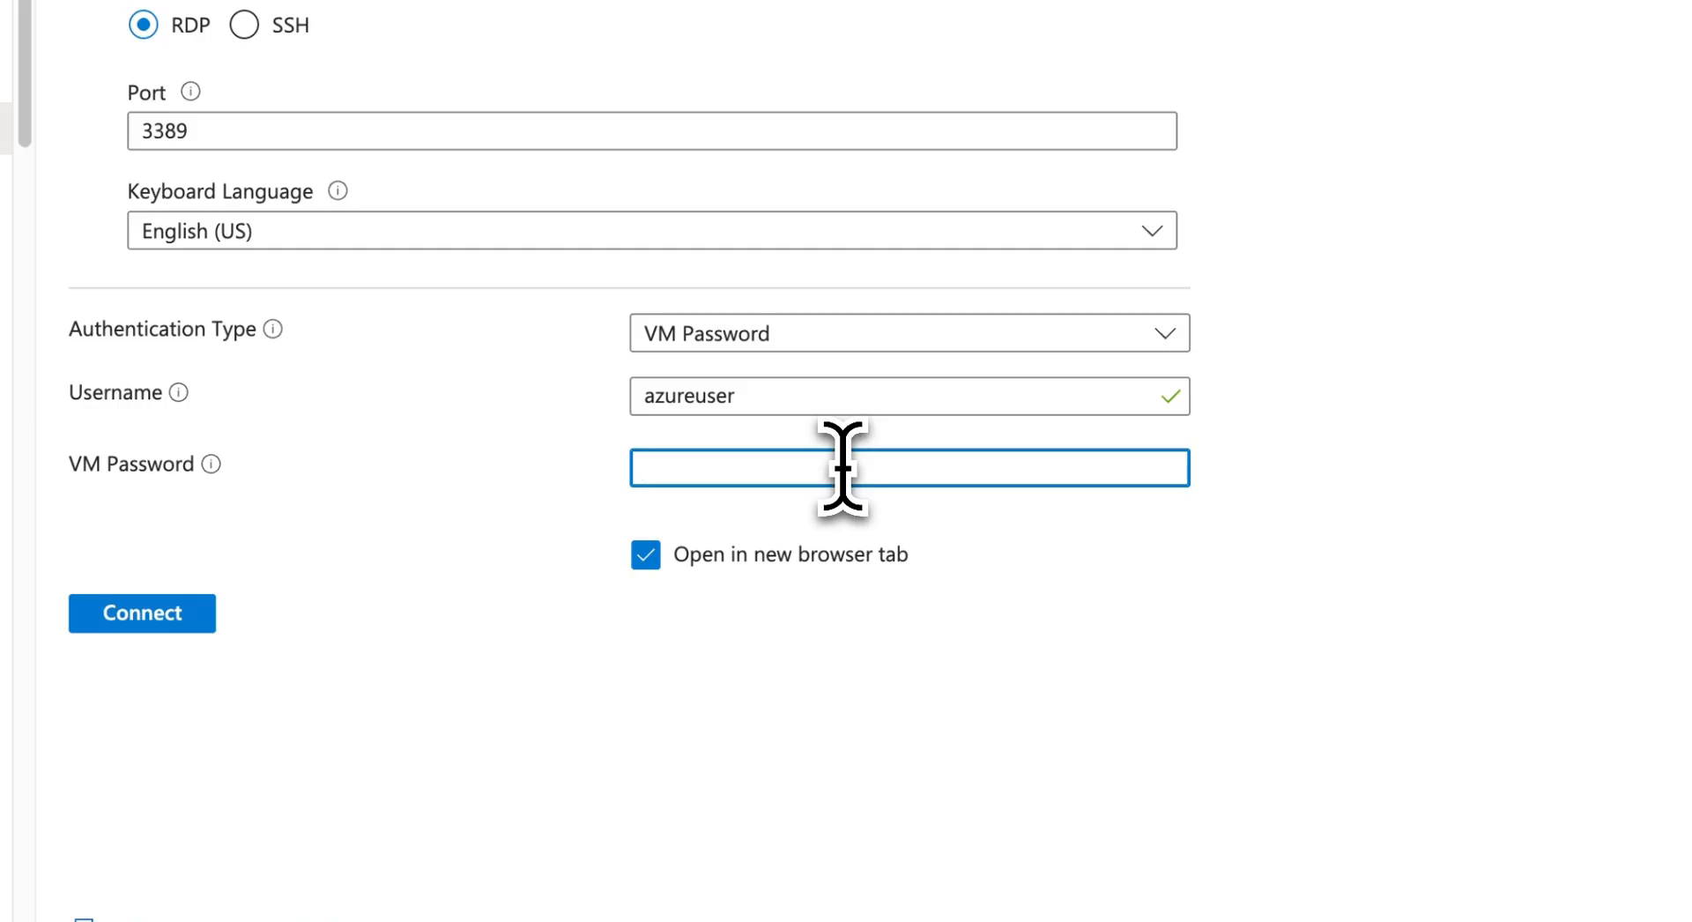
pyautogui.write('•••••')
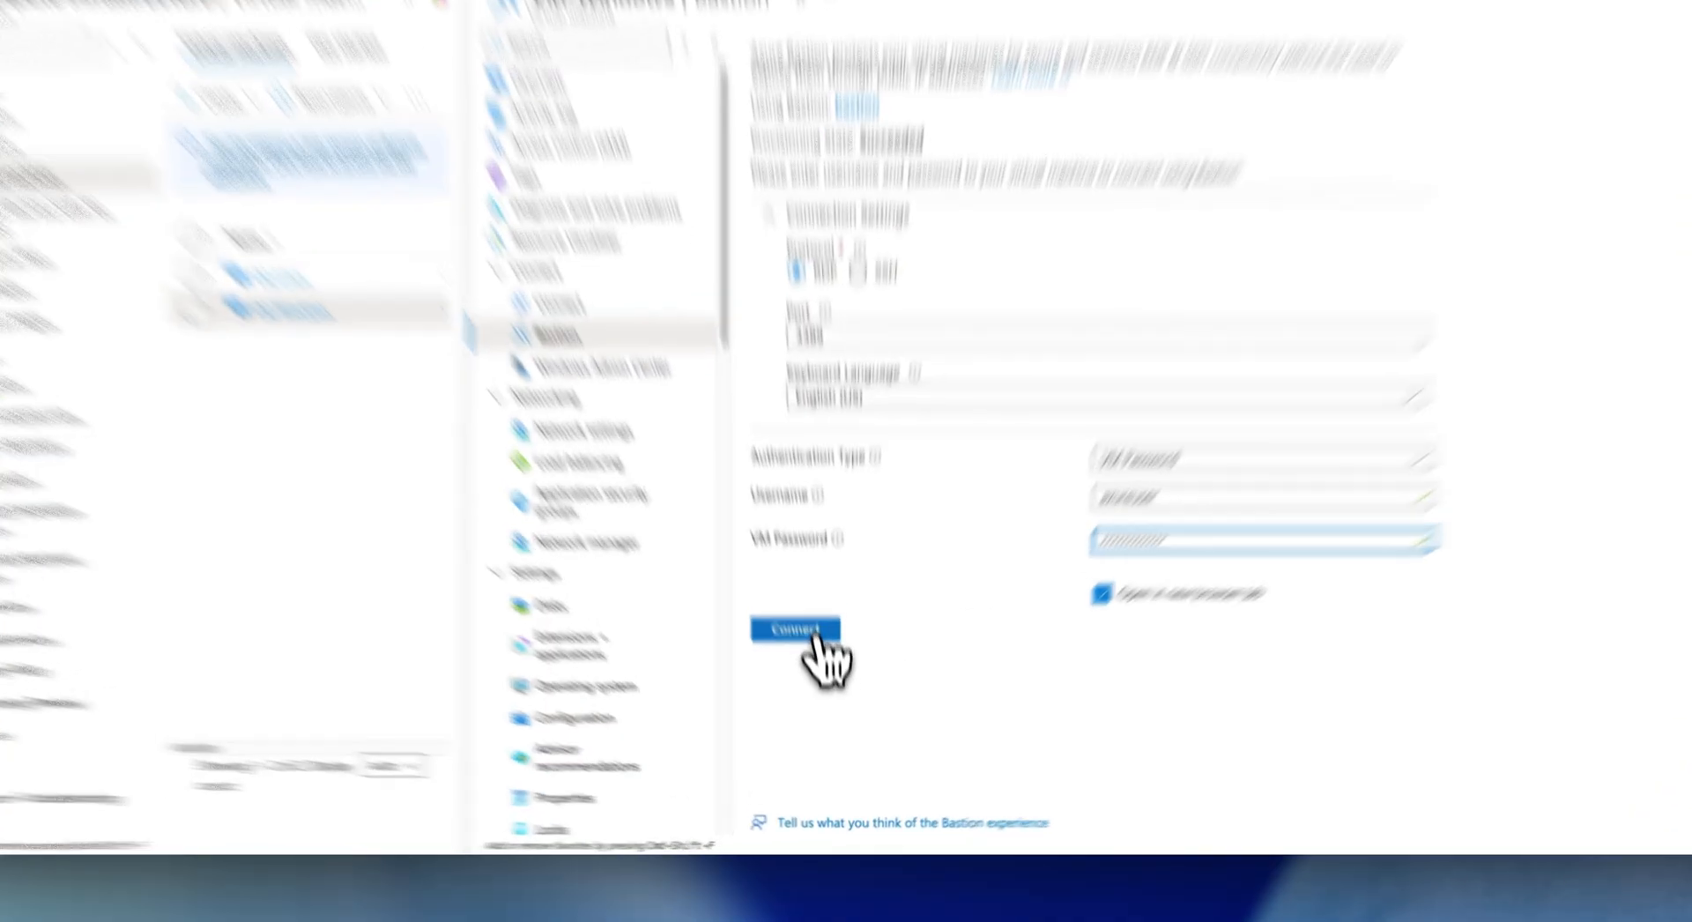
# - Connect to VM-Windows over RDP in a new tab, allowing clipboard access and network discovery
pyautogui.click(837, 675)
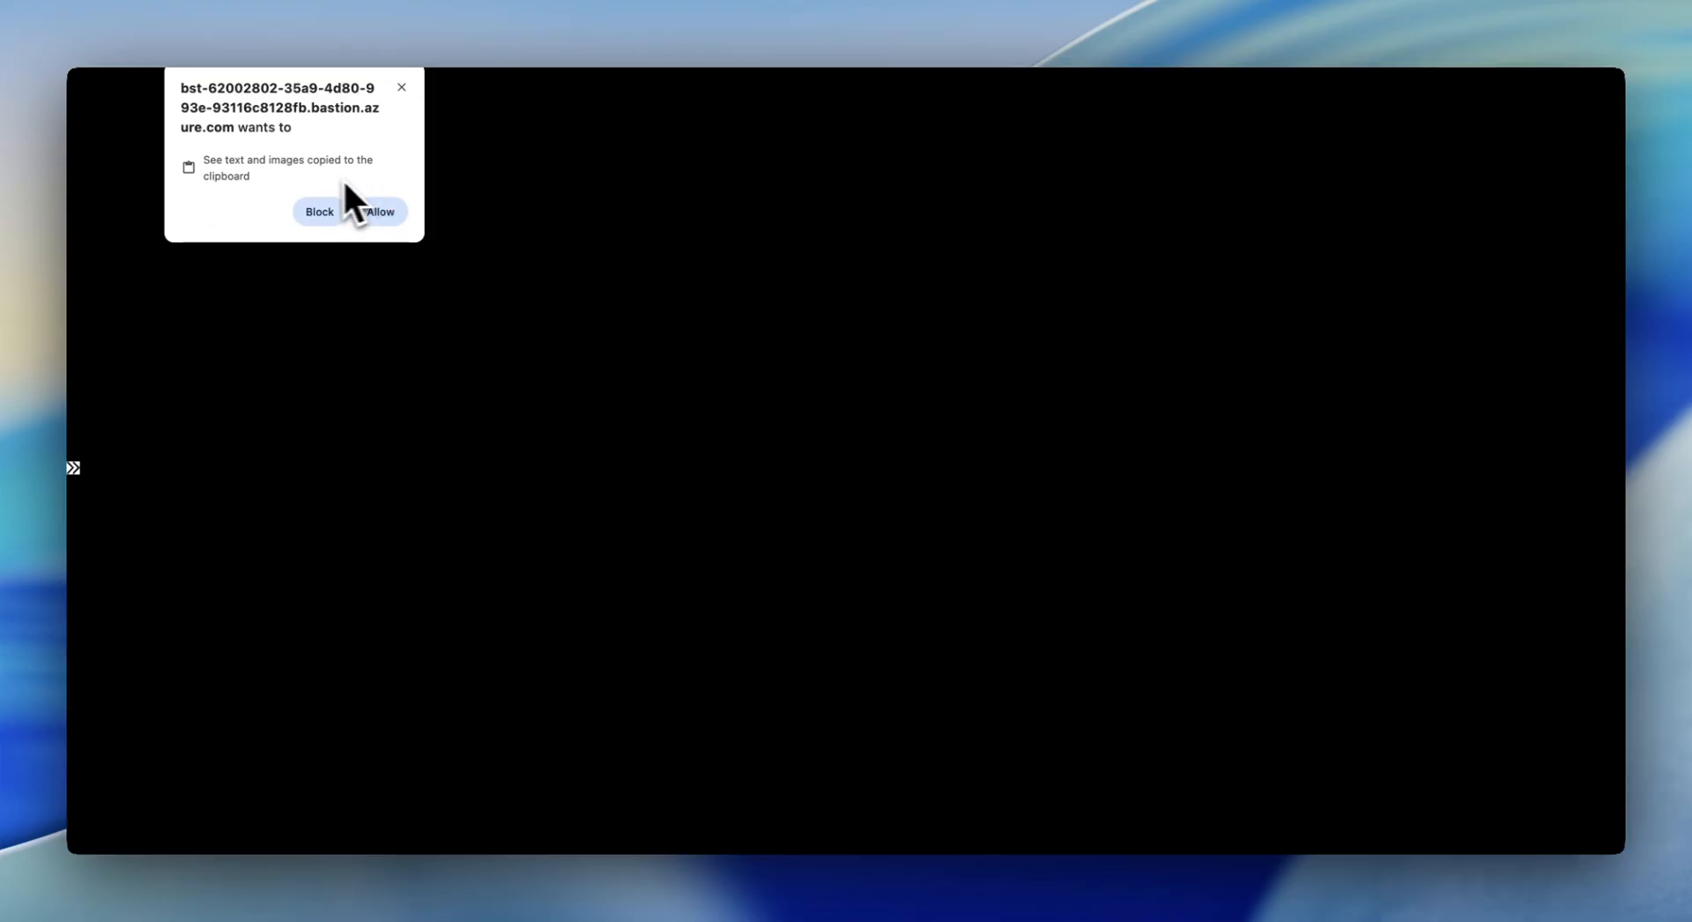
pyautogui.click(385, 212)
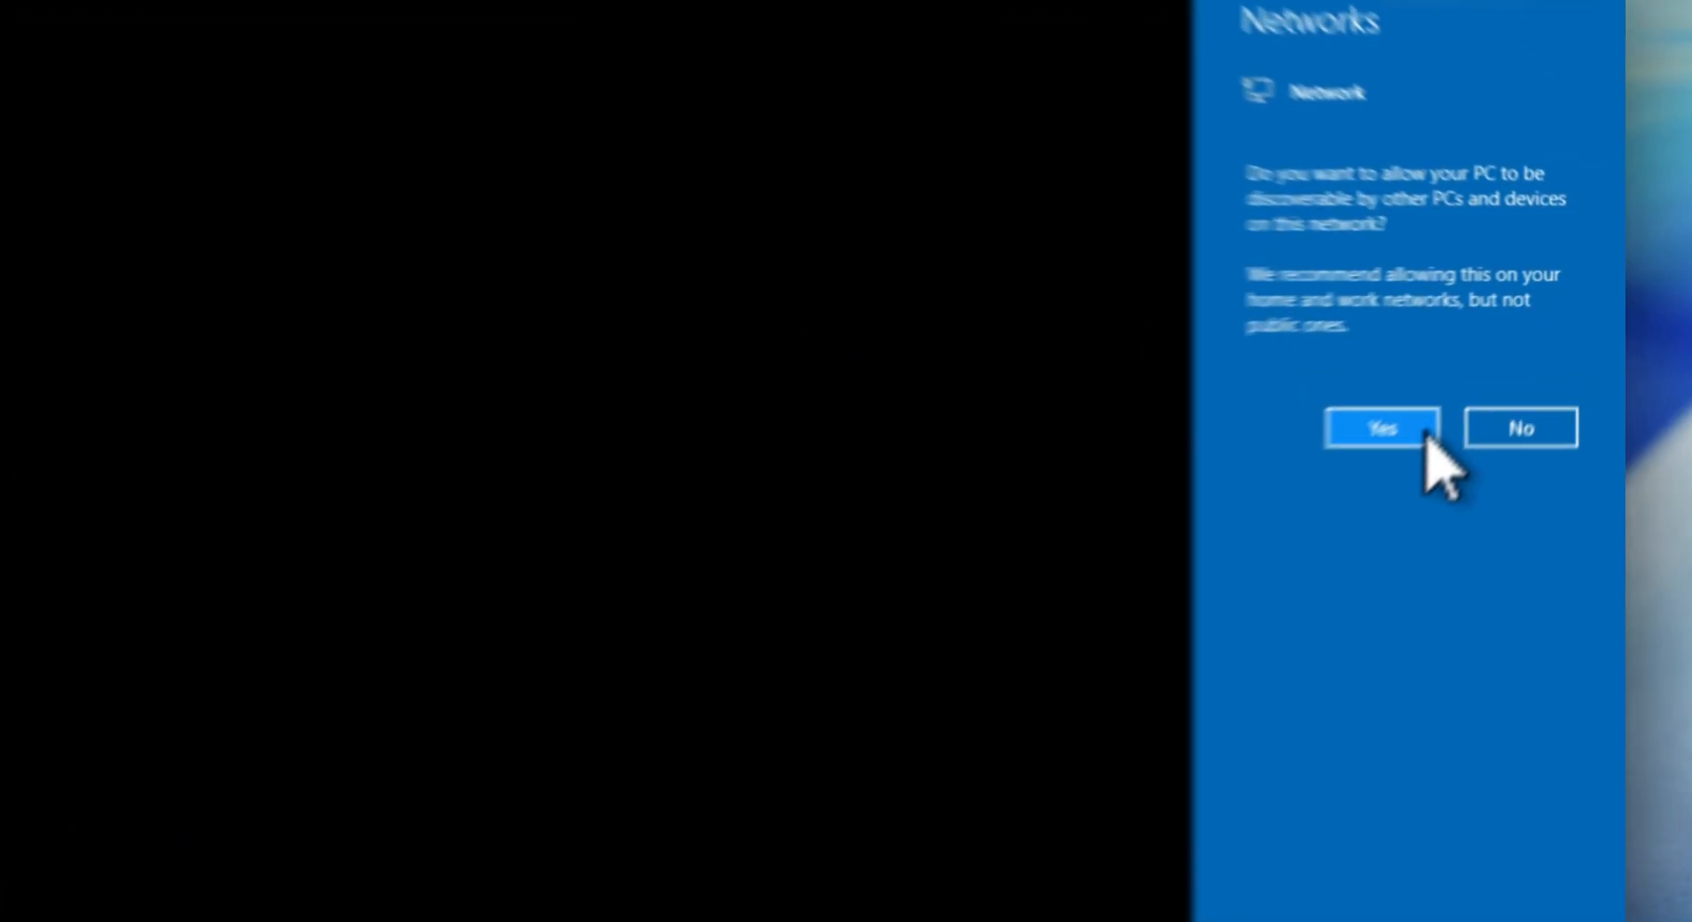
pyautogui.click(1423, 432)
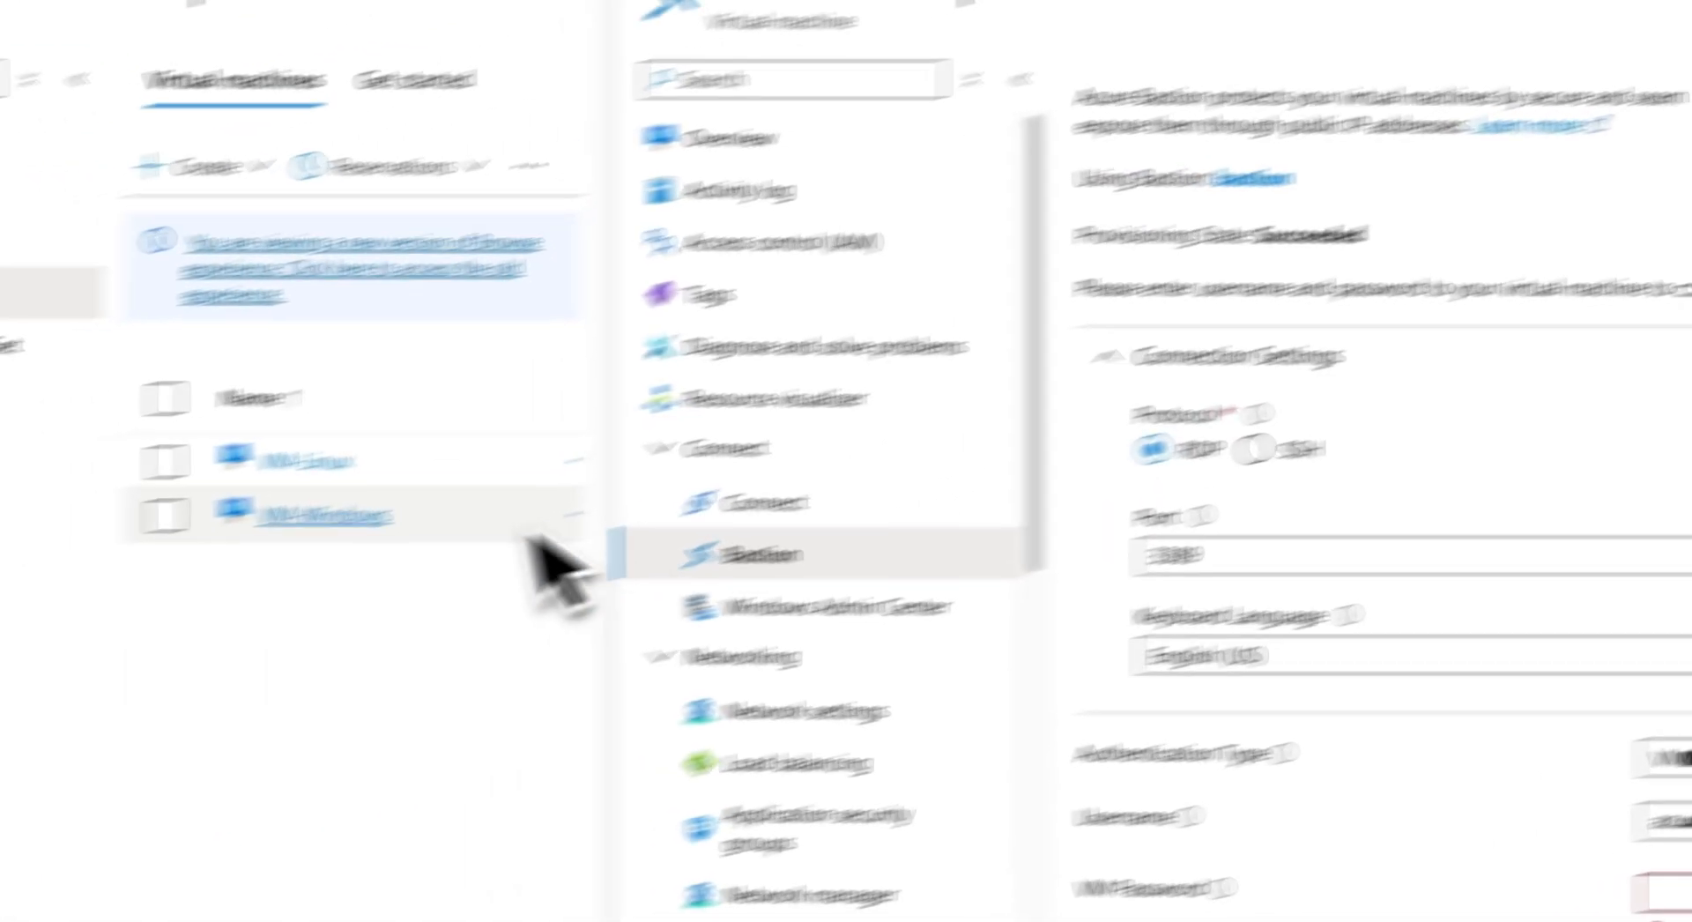
# - On VM-Linux's Bastion page, keep SSH on port 22 and enter the VM's username and password
pyautogui.click(338, 465)
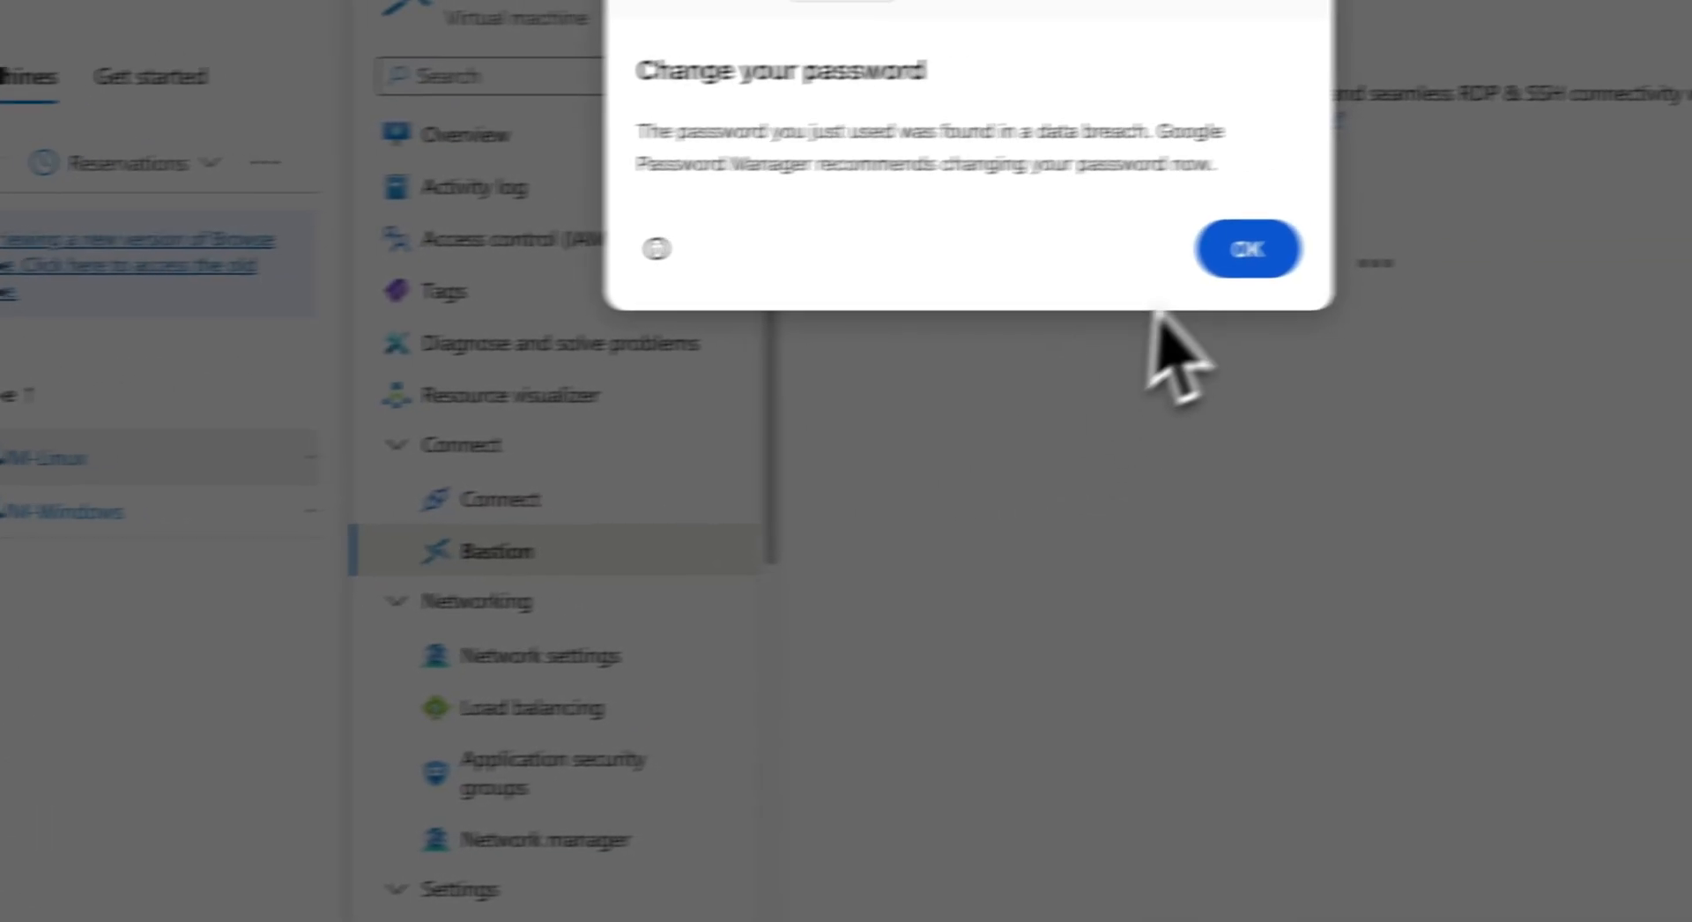
pyautogui.click(1647, 220)
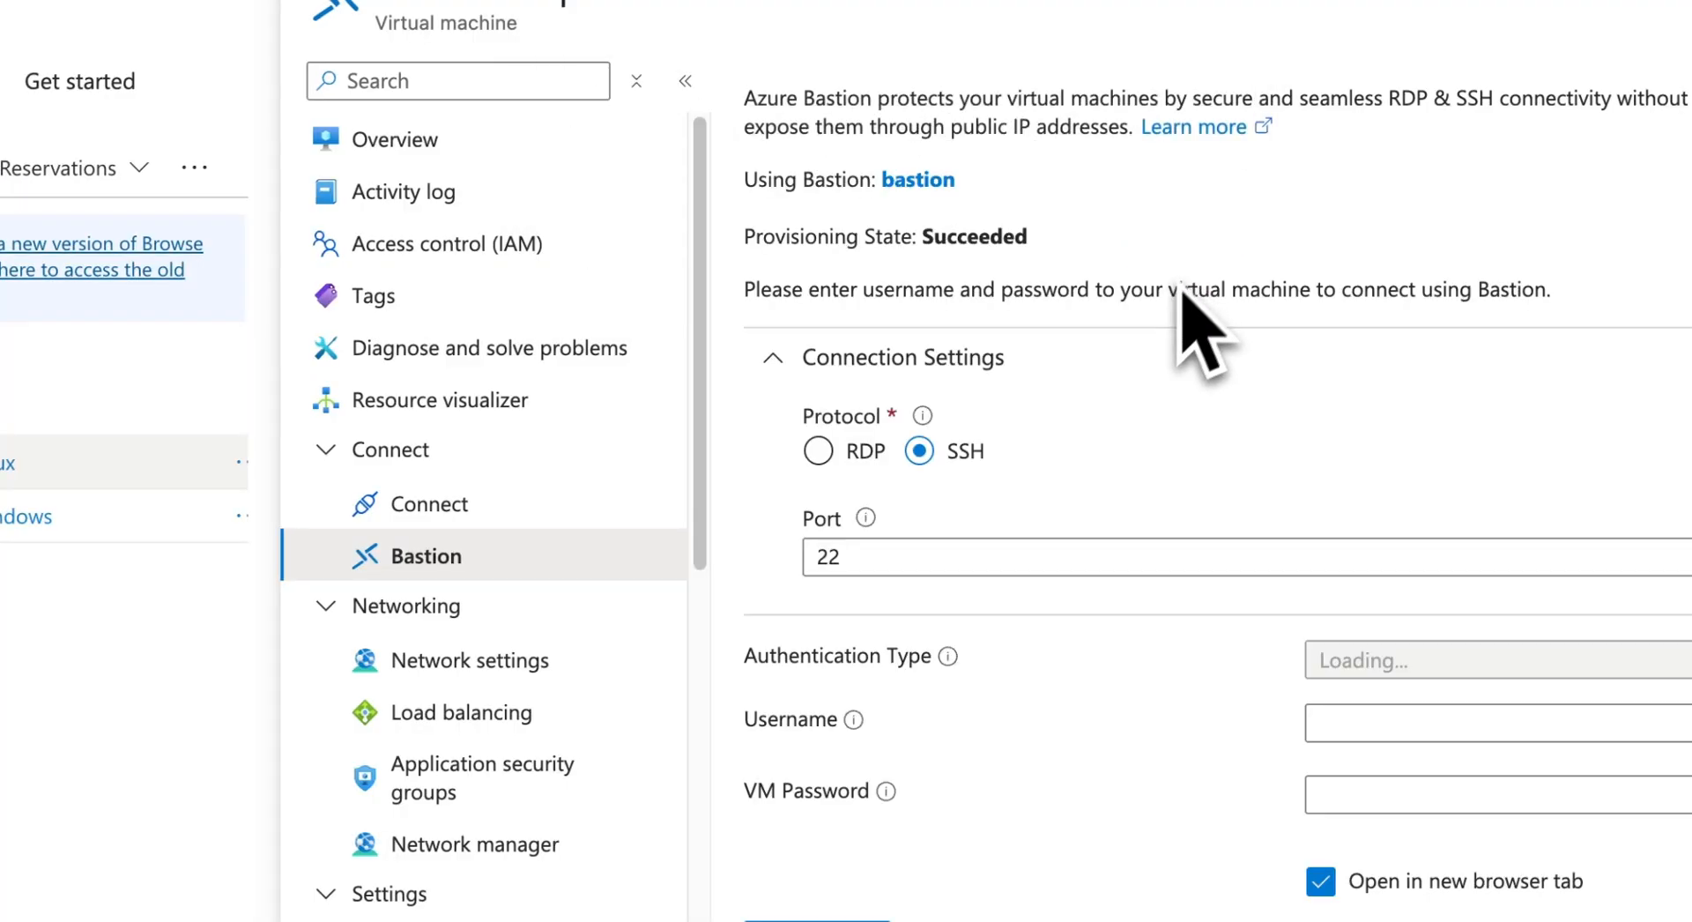
pyautogui.click(1322, 794)
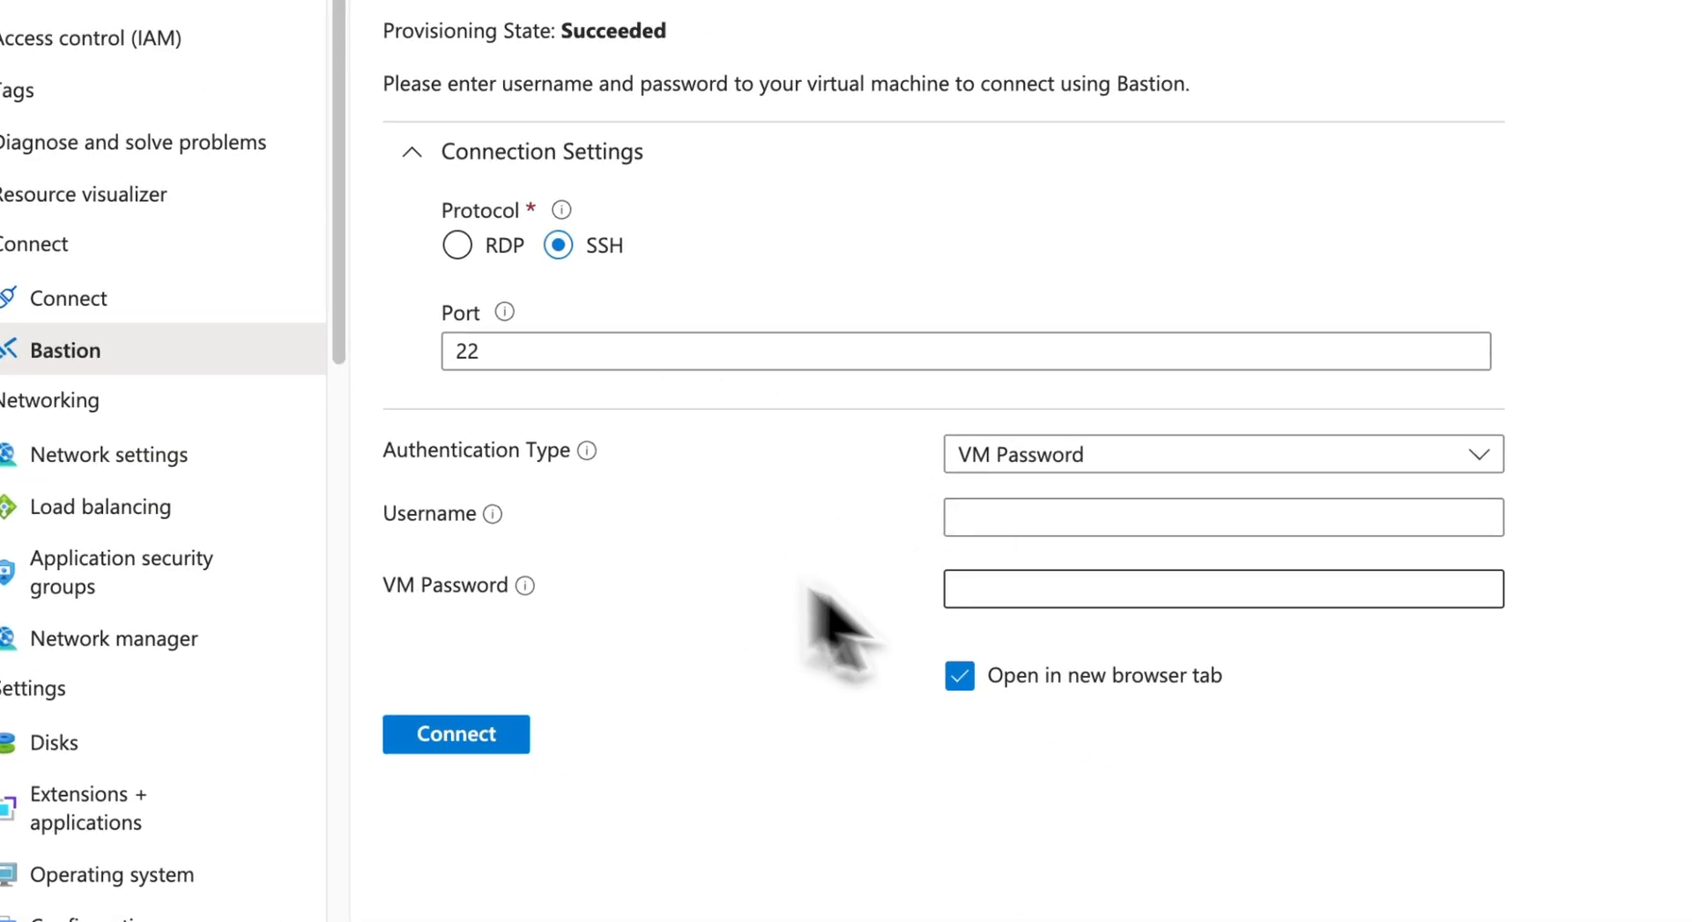
pyautogui.click(1053, 522)
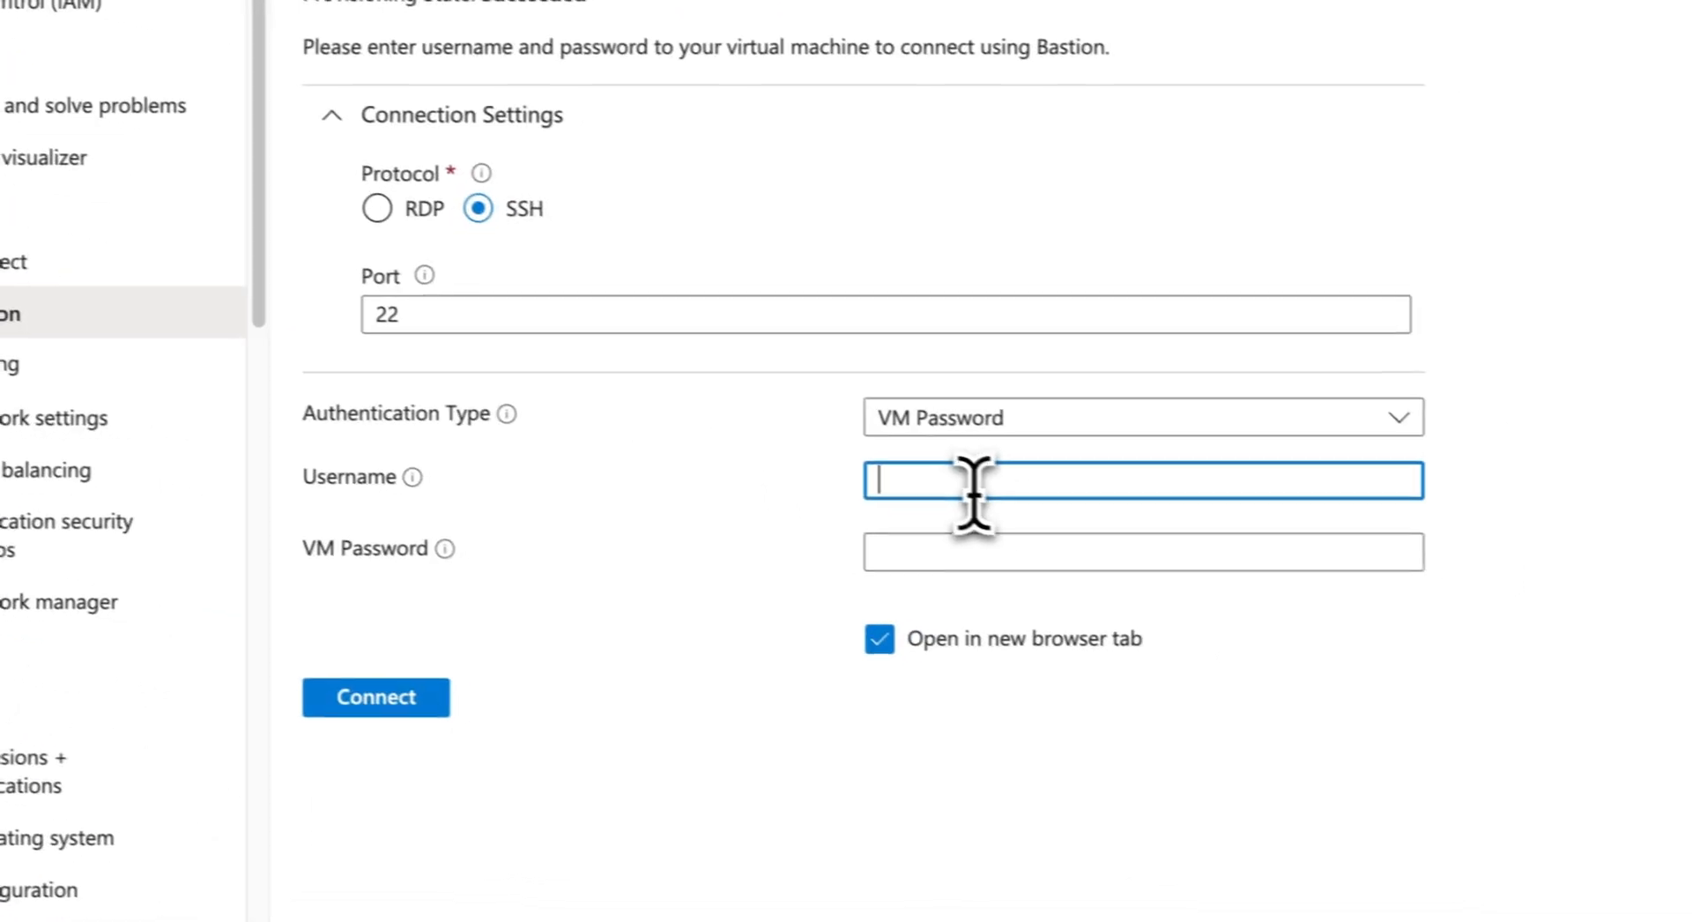
pyautogui.write('azure')
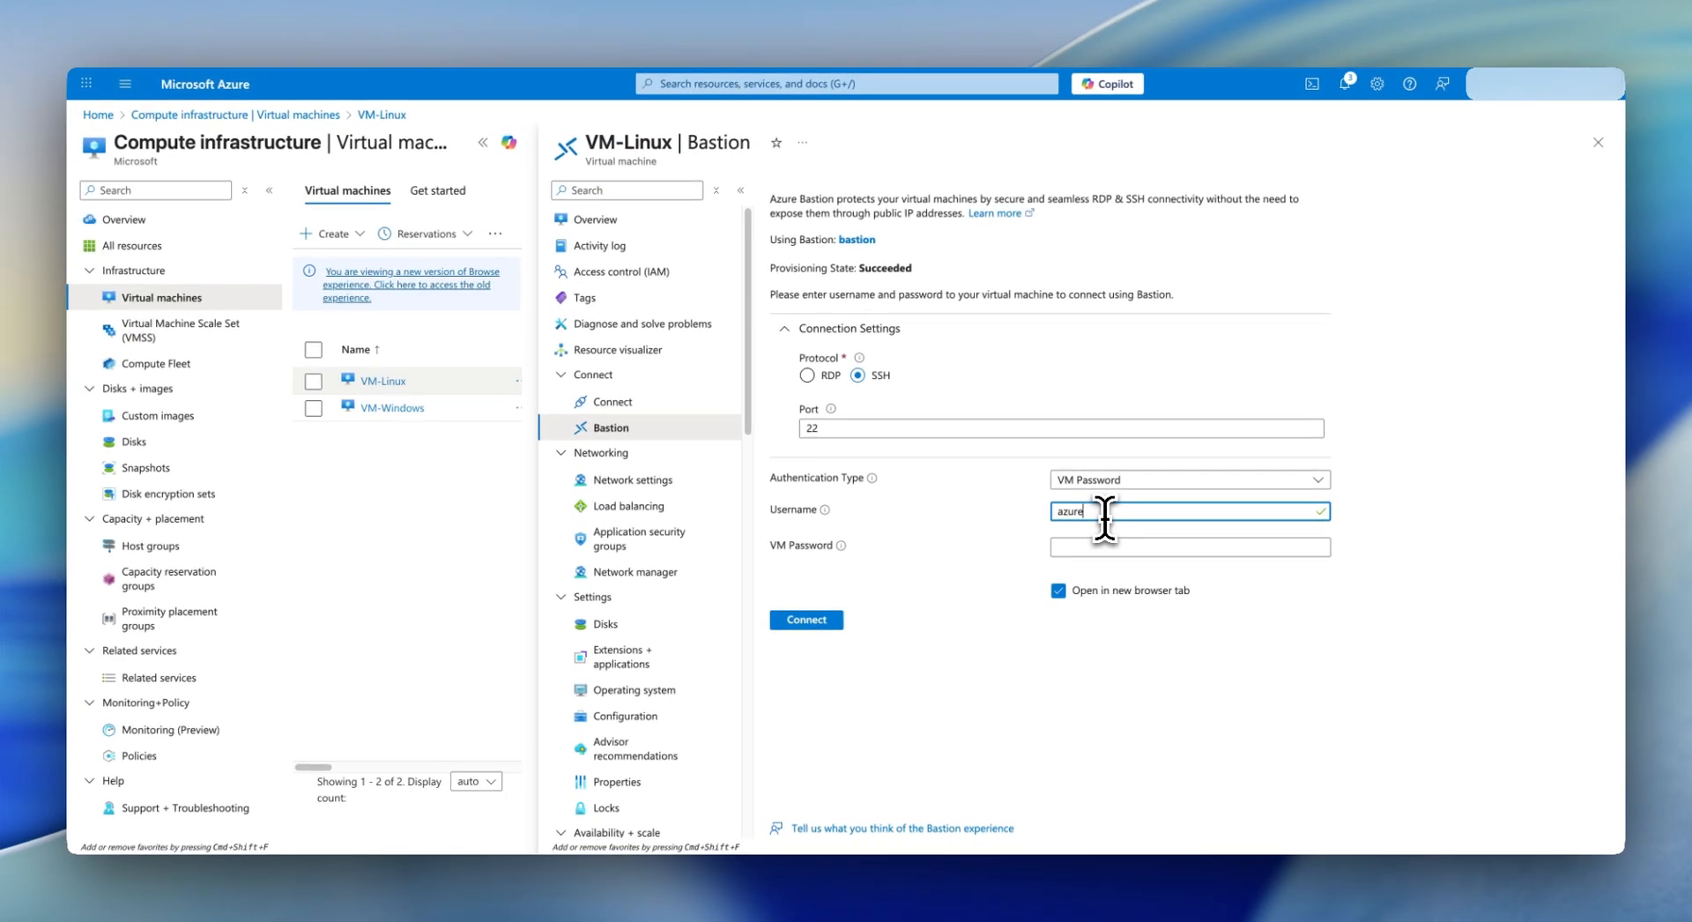
pyautogui.write('user')
pyautogui.click(1164, 550)
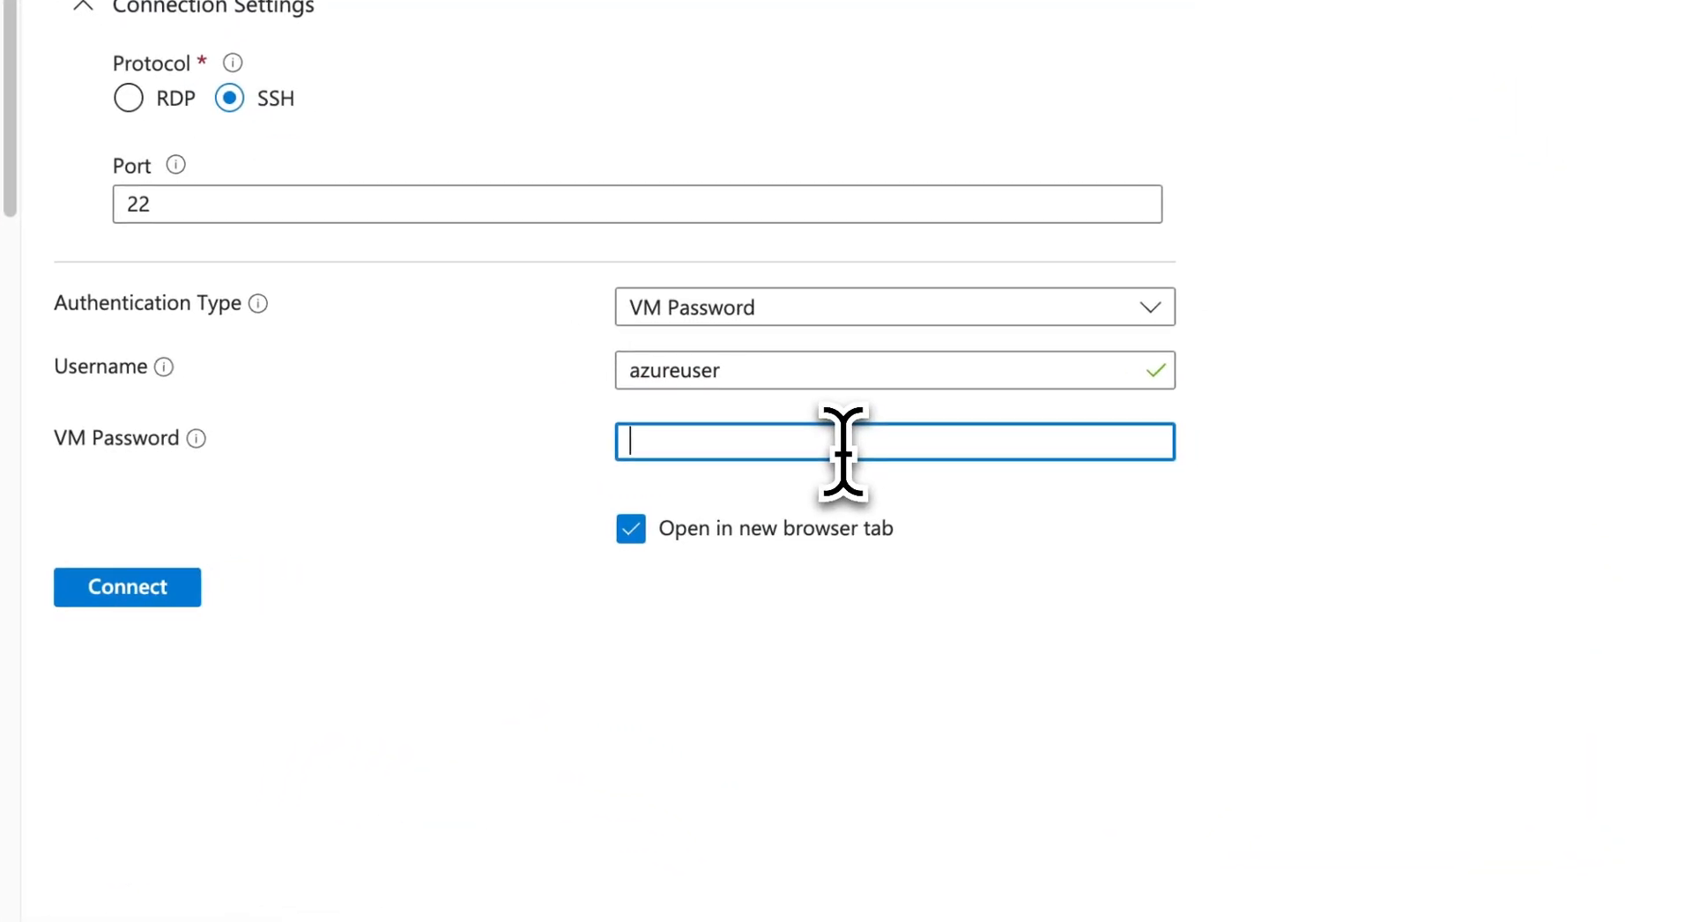
pyautogui.write('••')
pyautogui.write('•••')
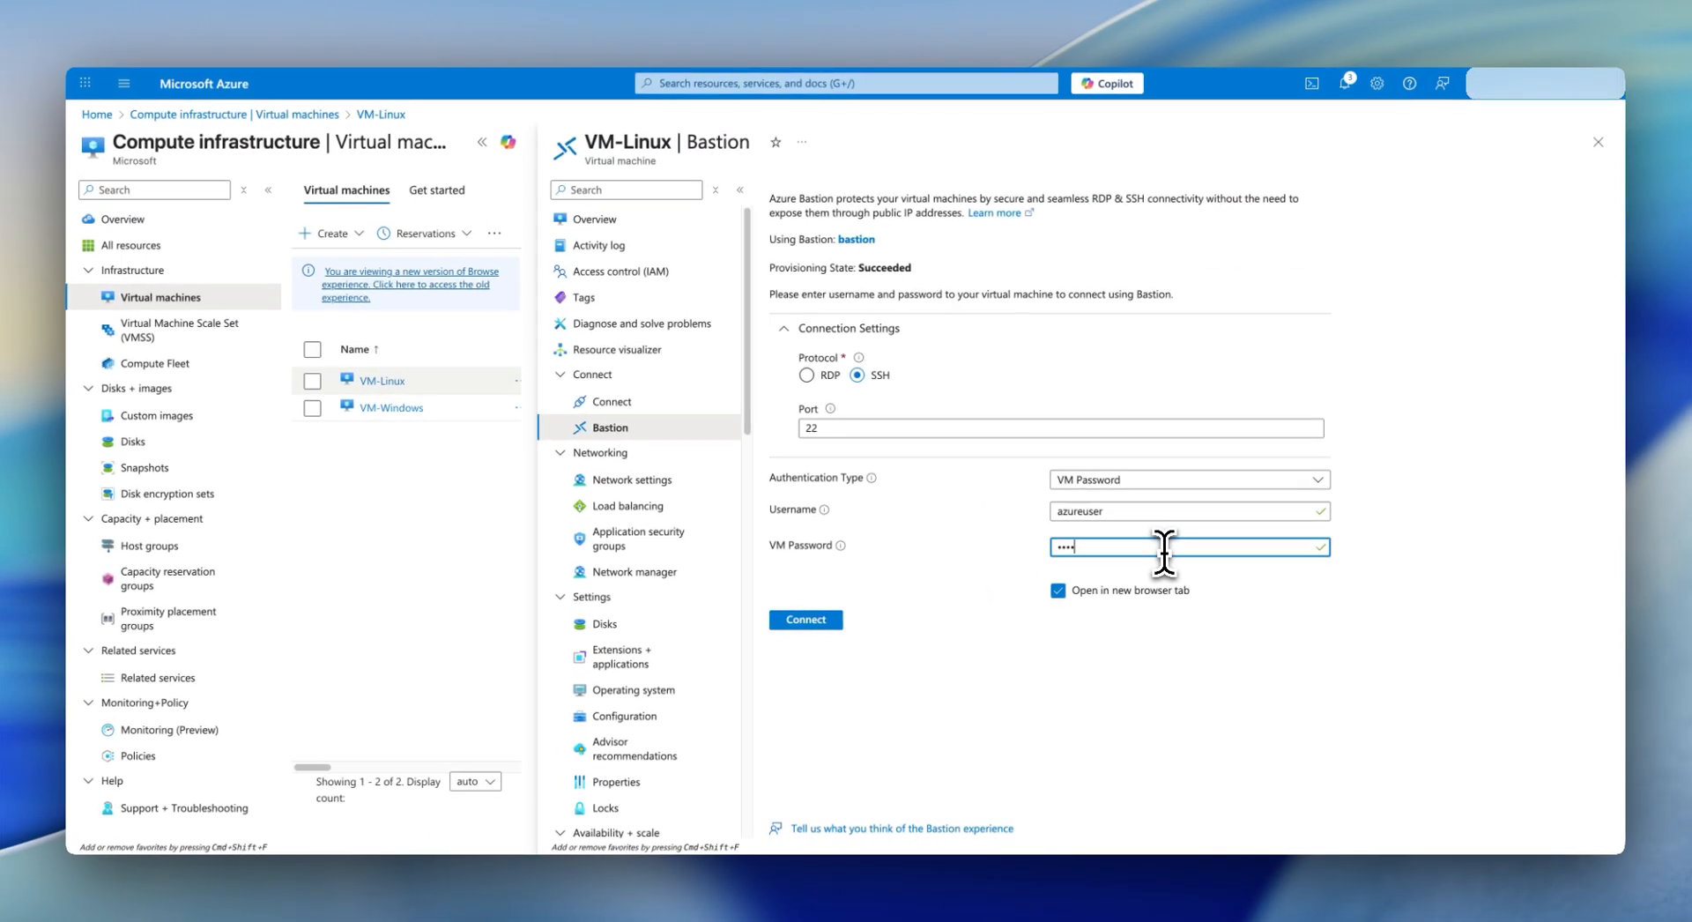
pyautogui.write('•••')
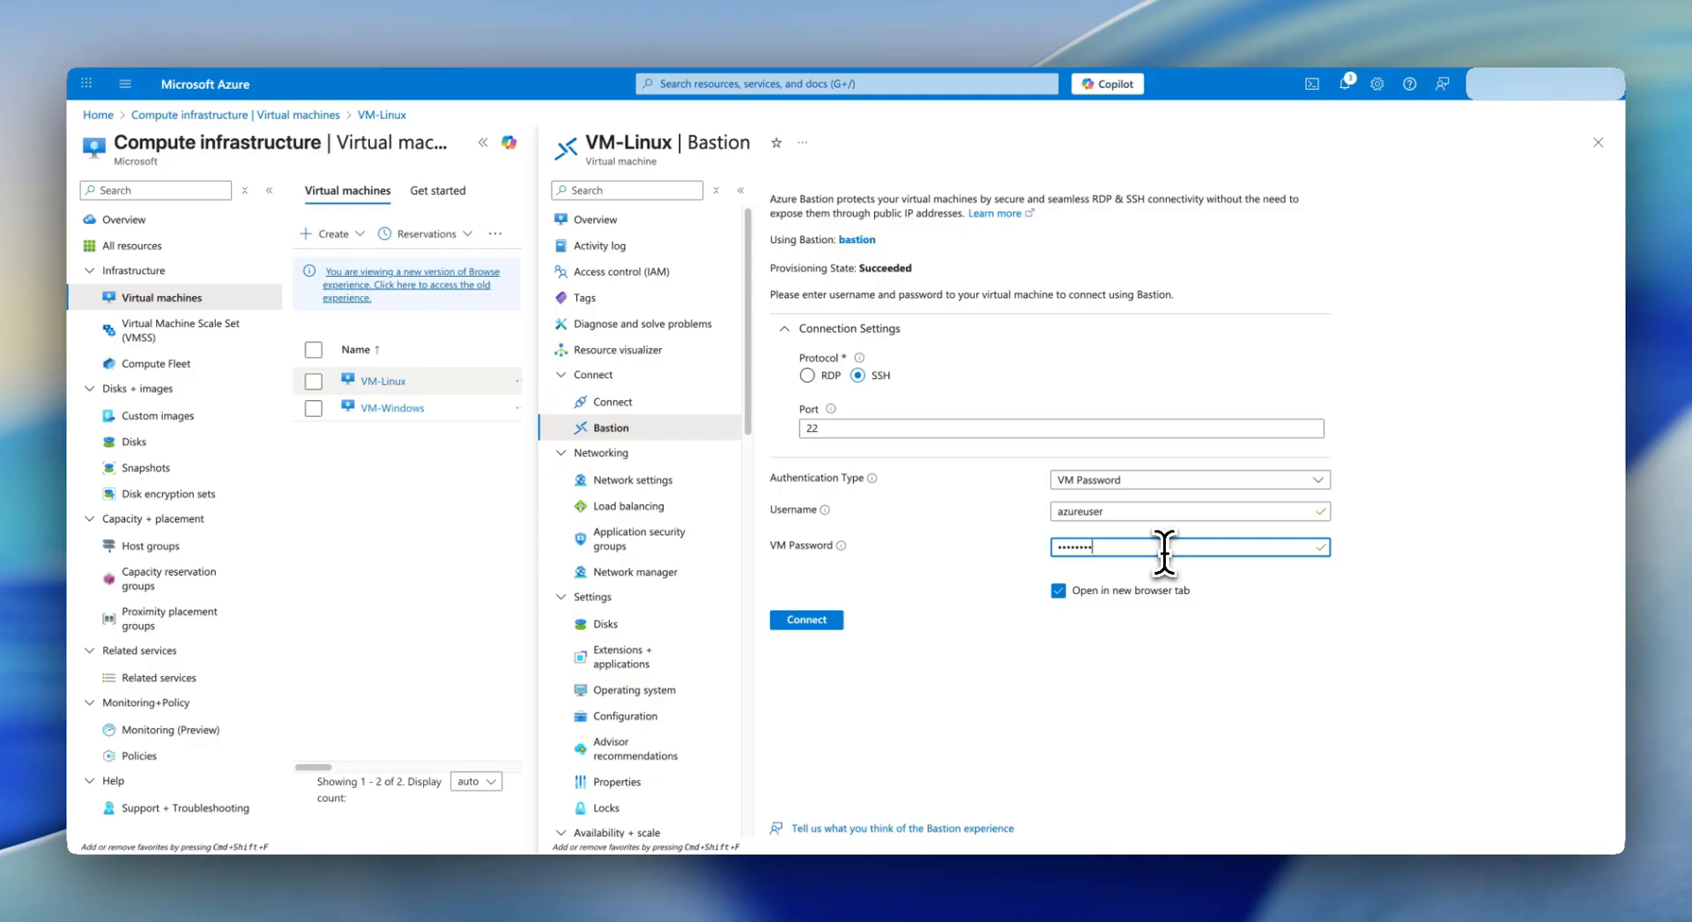
pyautogui.write('•••')
# - Connect to VM-Linux over SSH, check the Ubuntu shell responds, and return to the portal
pyautogui.click(809, 620)
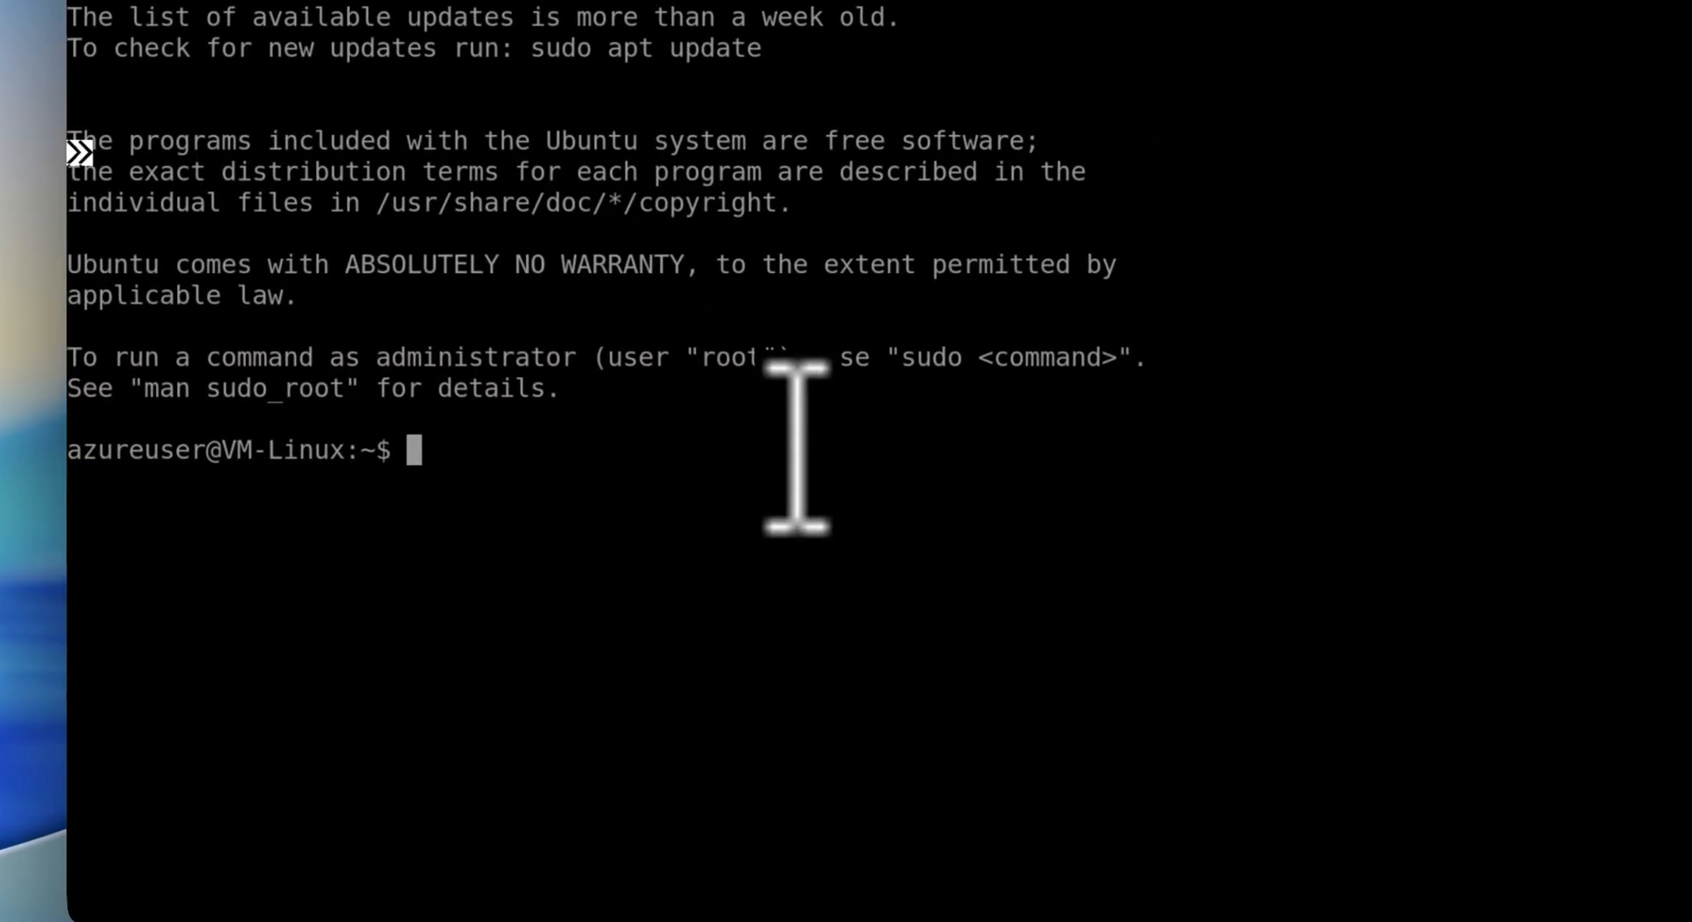
pyautogui.press('Return')
pyautogui.press('Return')
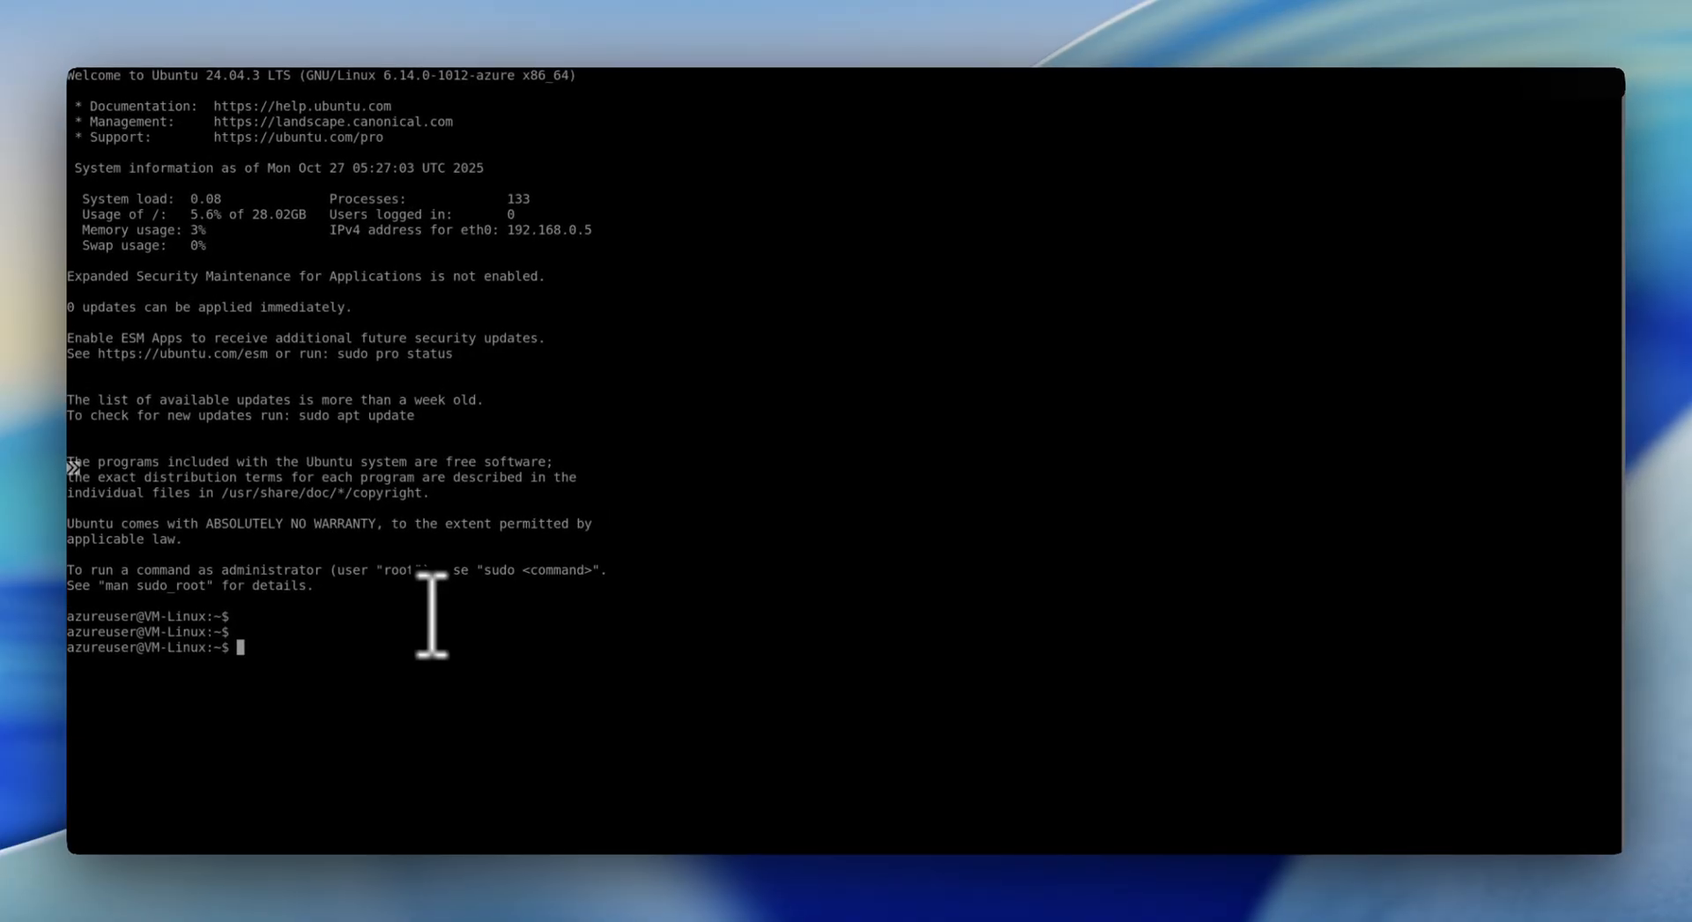
pyautogui.click(1379, 10)
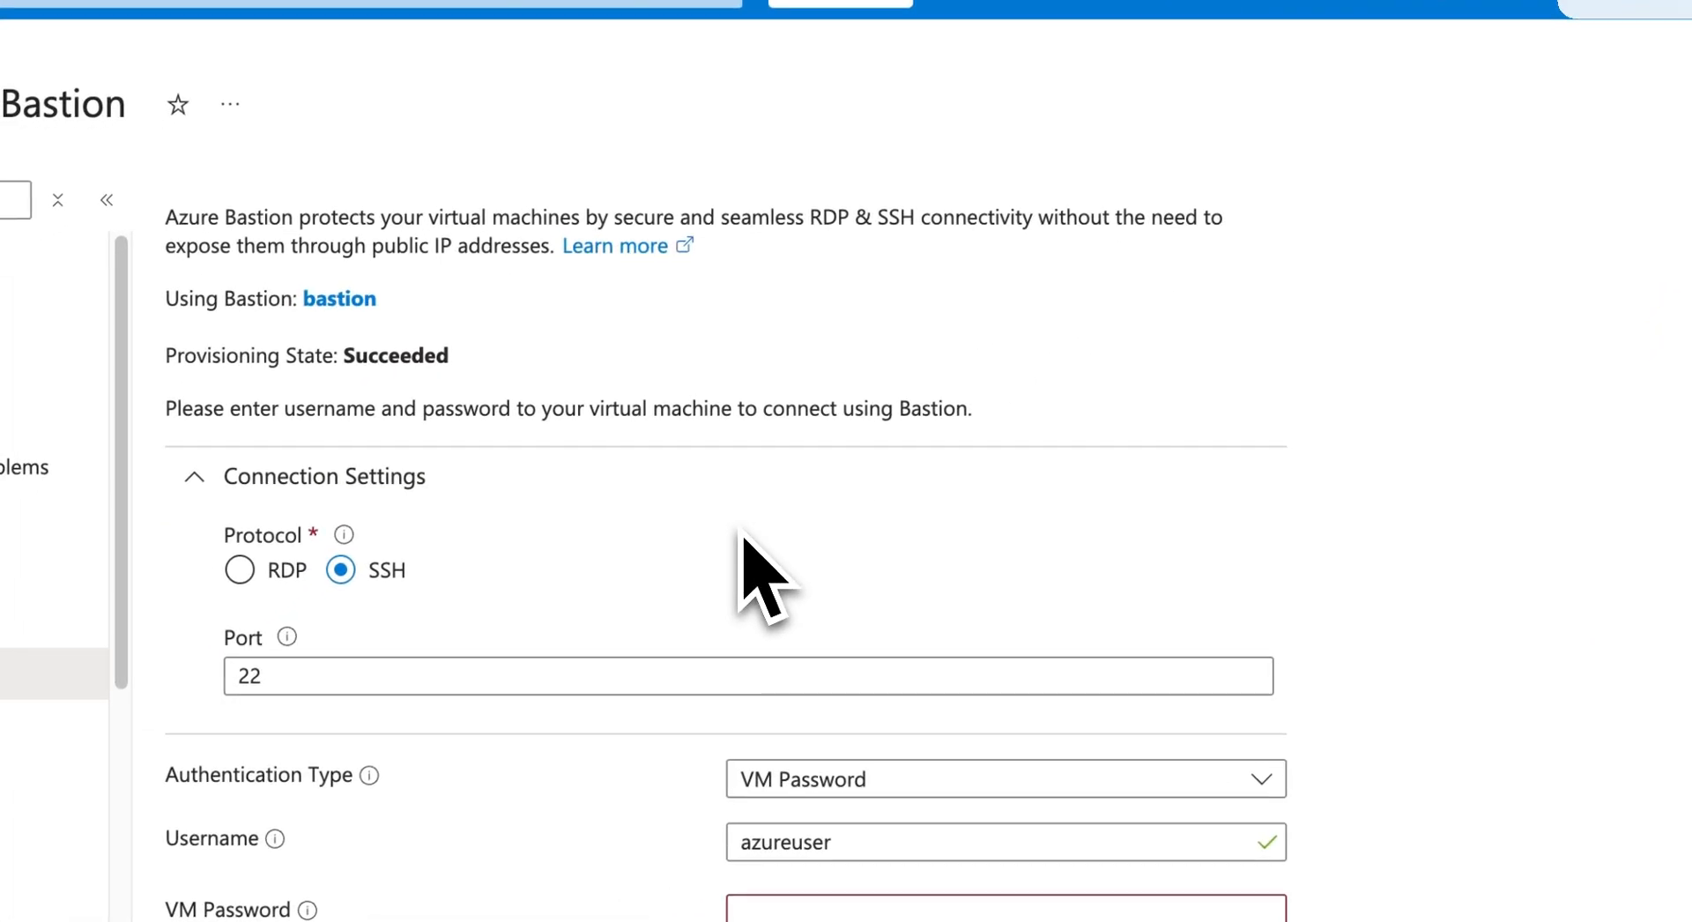